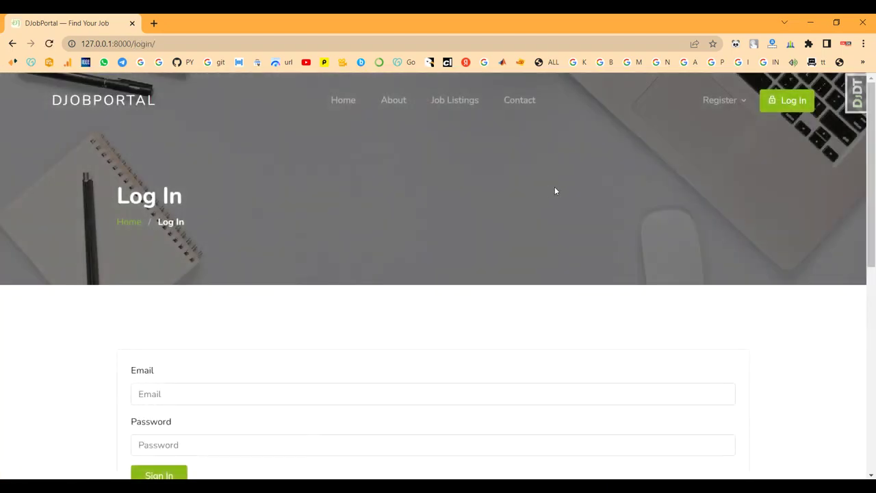
Expand the navbar's Register menu on the login page to reveal the Employer and Employee options
{"action": "scroll", "coordinate": [264, 370], "scroll_direction": "down", "scroll_amount": 1}
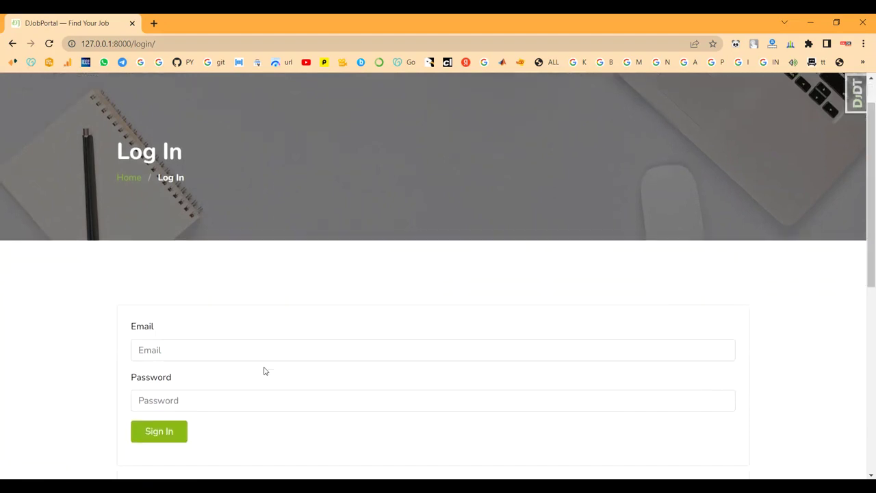
{"action": "scroll", "coordinate": [244, 354], "scroll_direction": "up", "scroll_amount": 1}
{"action": "scroll", "coordinate": [195, 285], "scroll_direction": "down", "scroll_amount": 2}
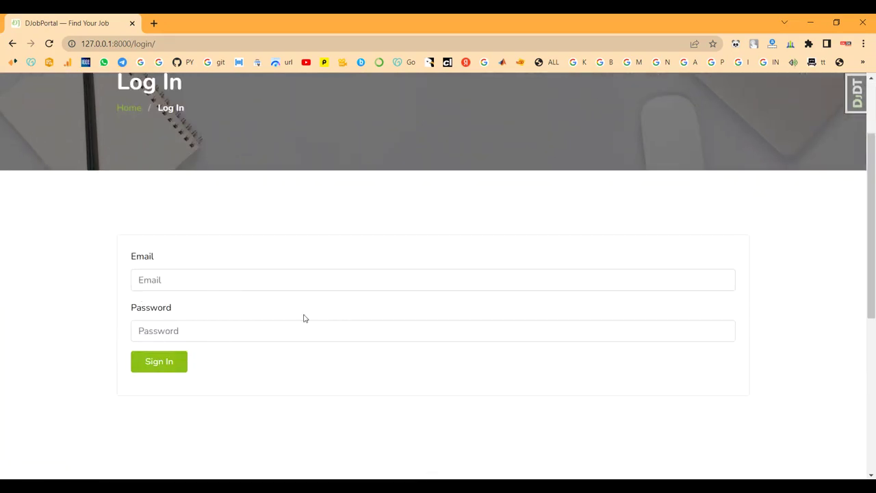
{"action": "scroll", "coordinate": [305, 318], "scroll_direction": "up", "scroll_amount": 2}
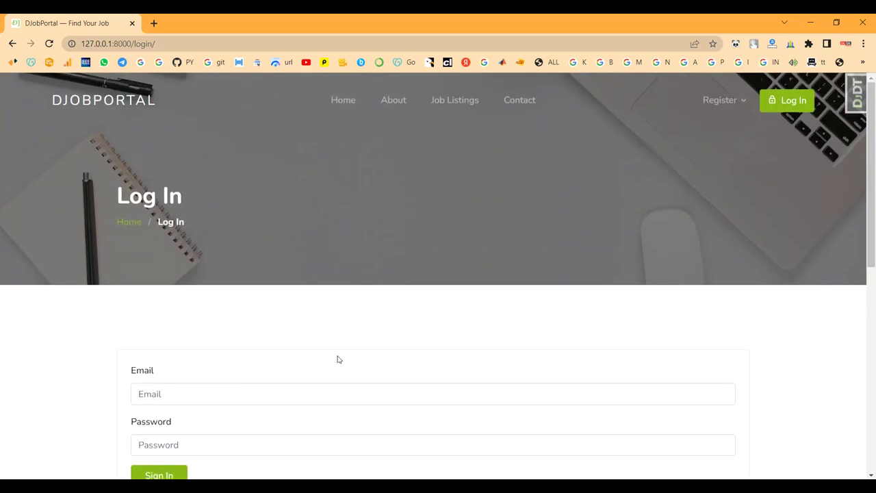
{"action": "left_click", "coordinate": [712, 105]}
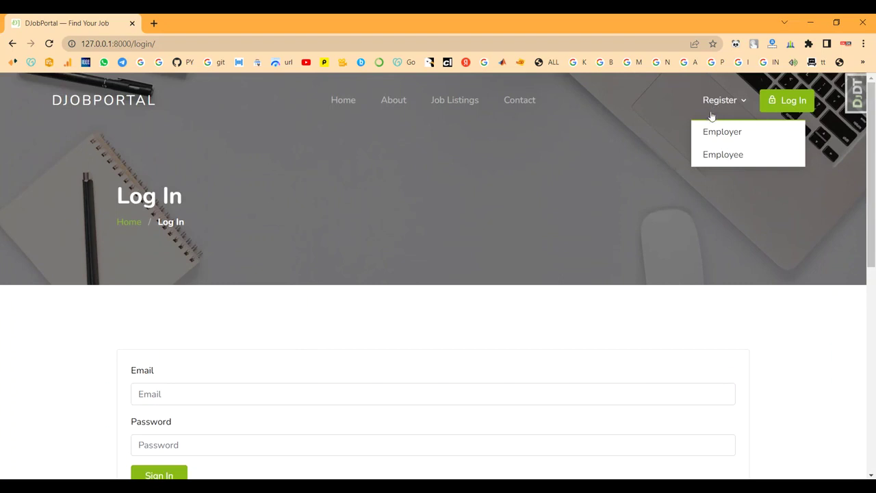
Start an employer registration with company name OkOkproject and address 'Chenna'
{"action": "left_click", "coordinate": [716, 131]}
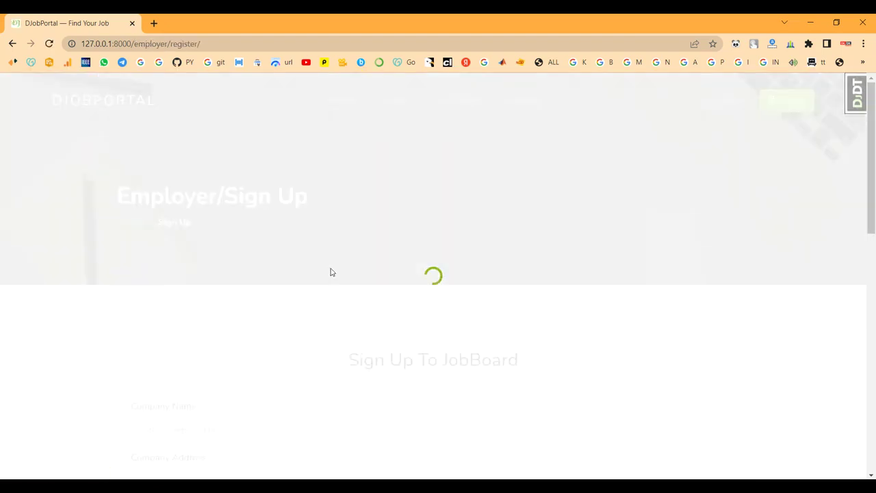
{"action": "scroll", "coordinate": [289, 266], "scroll_direction": "down", "scroll_amount": 2}
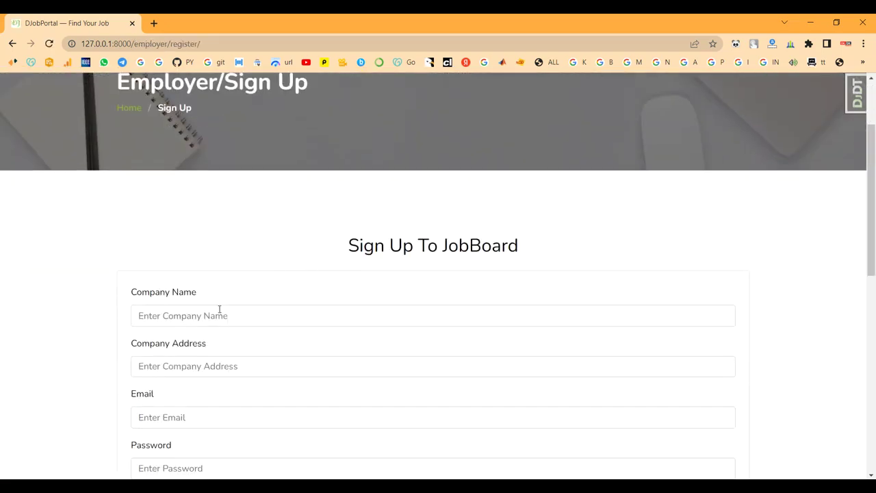
{"action": "left_click", "coordinate": [240, 316]}
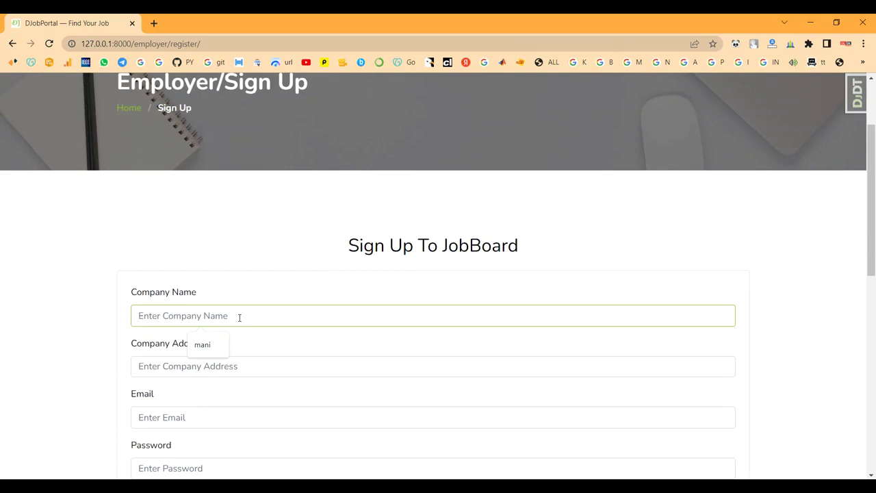
{"action": "type", "text": "OkOk"}
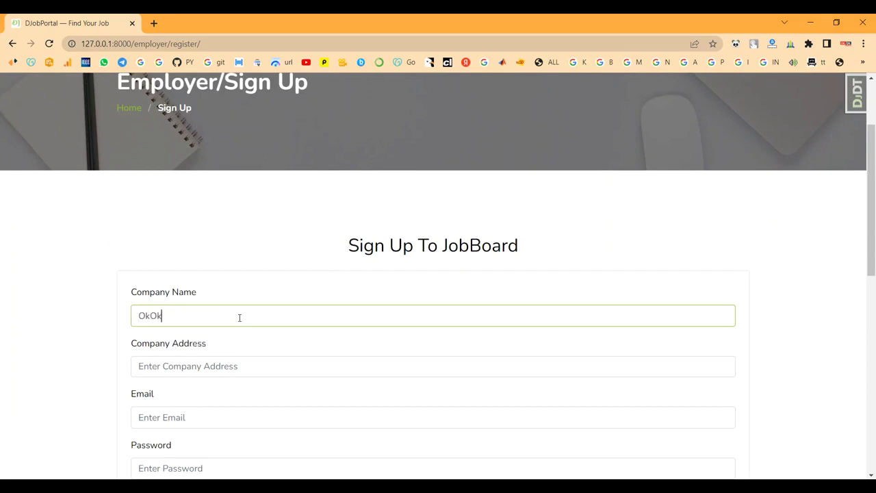
{"action": "type", "text": "project"}
{"action": "left_click", "coordinate": [172, 366]}
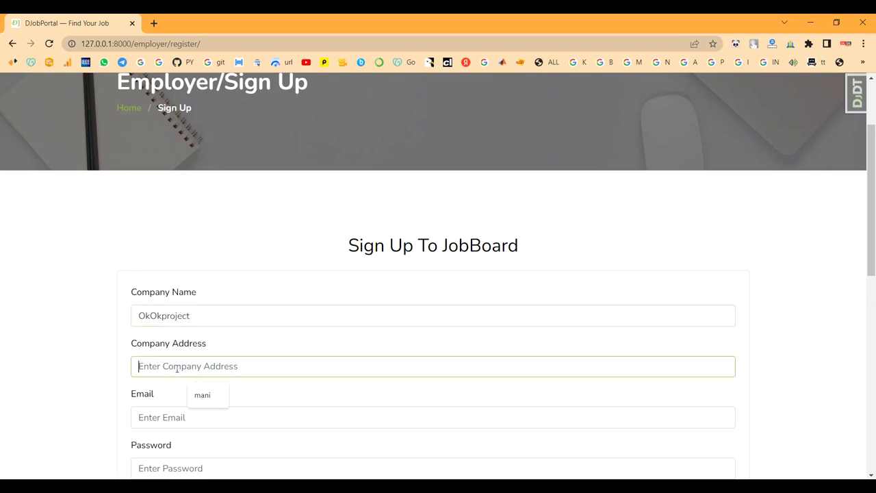
{"action": "type", "text": "Chennai"}
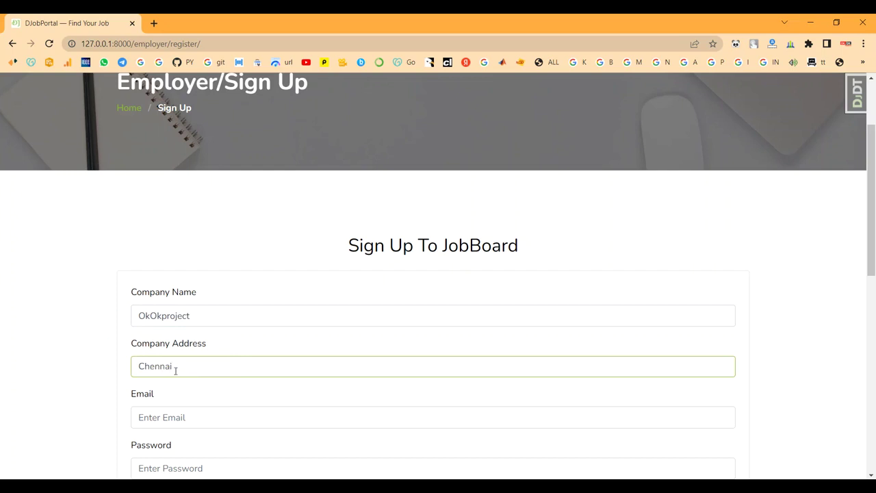
Enter the employer's email and a matching password twice, then submit the sign-up
{"action": "scroll", "coordinate": [175, 370], "scroll_direction": "down", "scroll_amount": 1}
{"action": "left_click", "coordinate": [163, 361]}
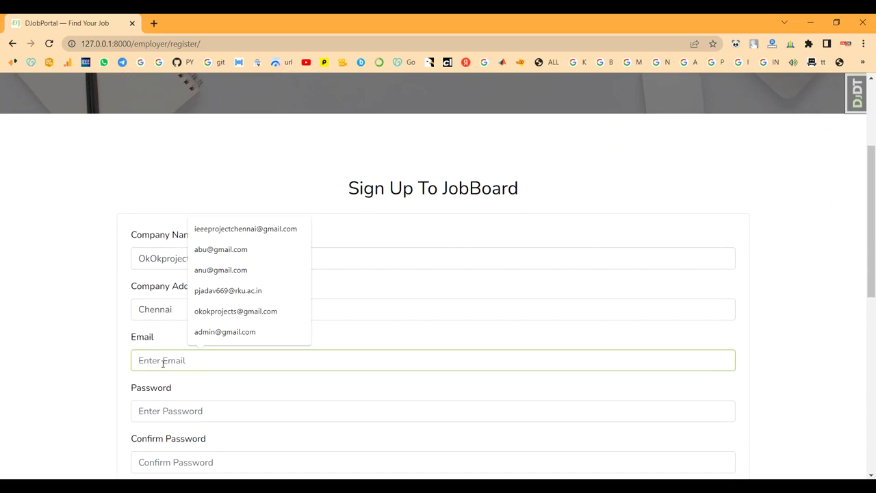
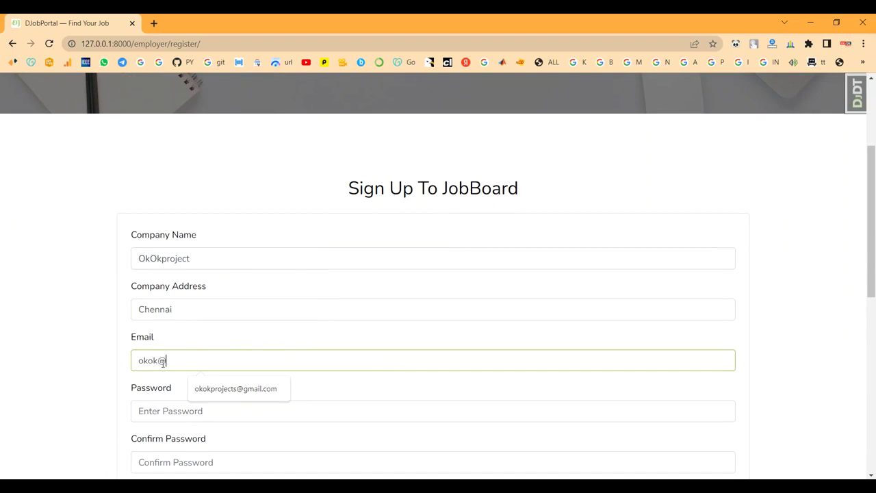
{"action": "scroll", "coordinate": [163, 363], "scroll_direction": "down", "scroll_amount": 2}
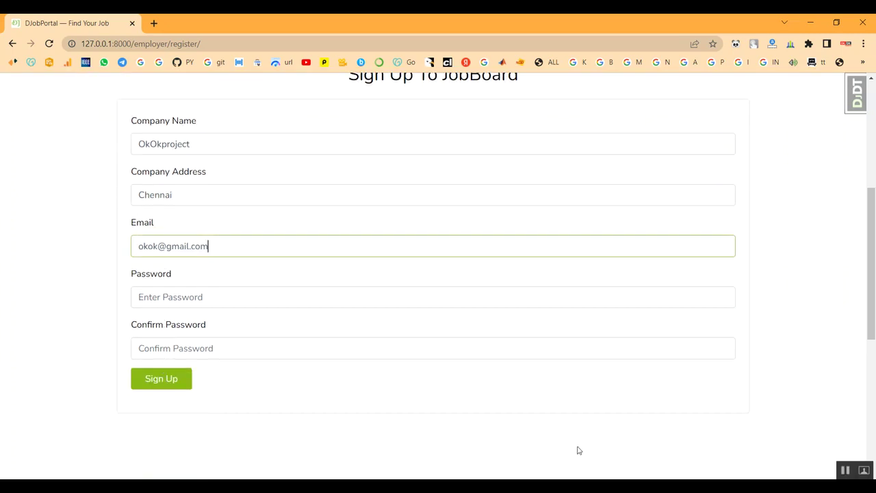
{"action": "left_click", "coordinate": [274, 300]}
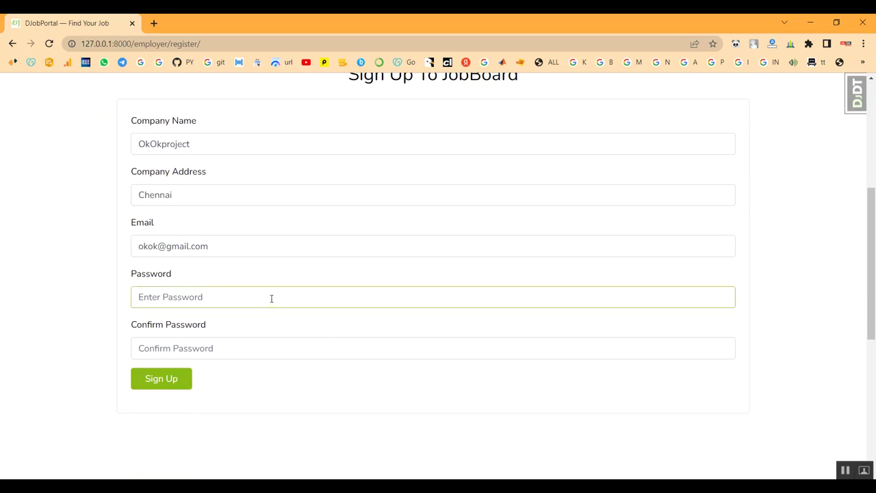
{"action": "type", "text": "1234567"}
{"action": "left_click", "coordinate": [219, 350]}
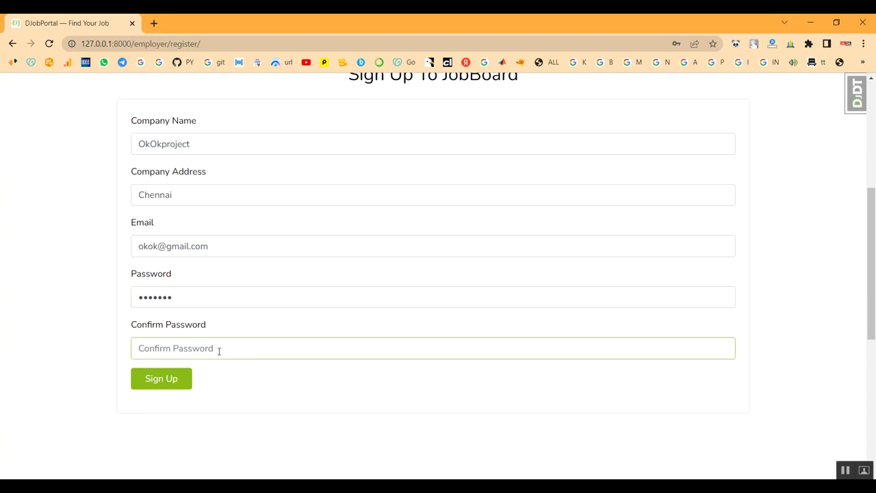
{"action": "type", "text": "1234567"}
{"action": "scroll", "coordinate": [252, 326], "scroll_direction": "down", "scroll_amount": 1}
{"action": "scroll", "coordinate": [252, 325], "scroll_direction": "up", "scroll_amount": 2}
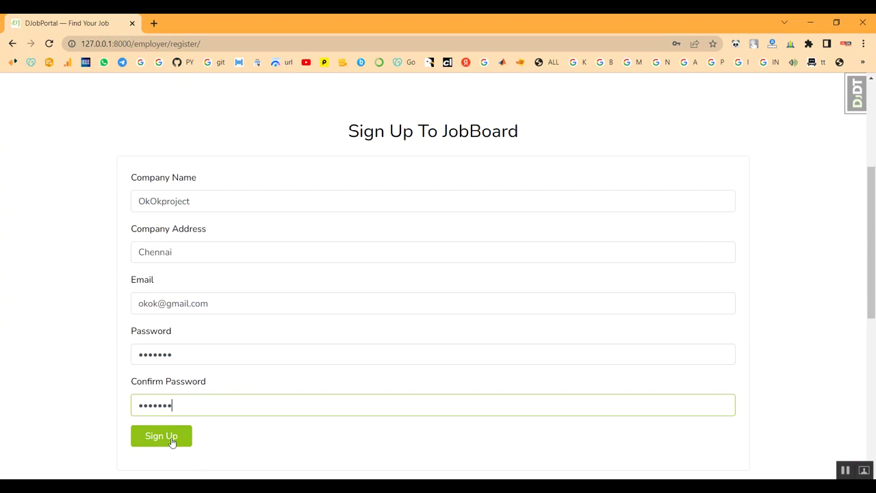
{"action": "left_click", "coordinate": [171, 442]}
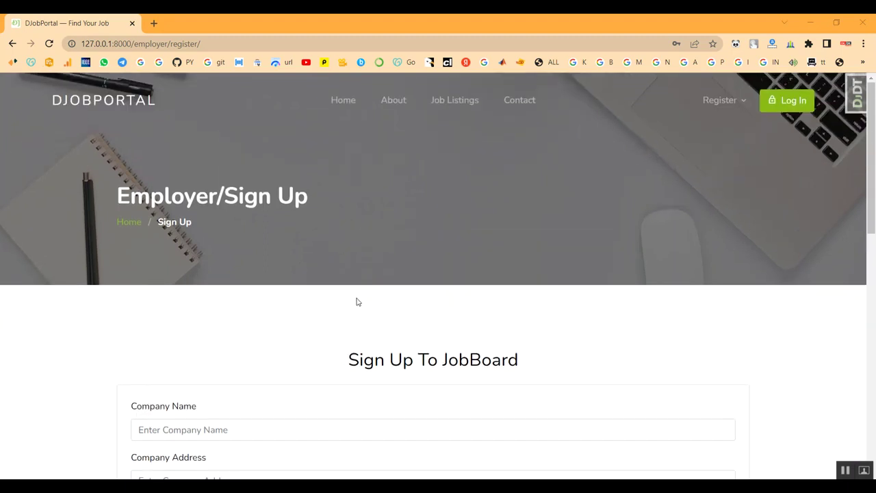
Begin an employee registration, entering the person's first and last name
{"action": "mouse_move", "coordinate": [727, 104]}
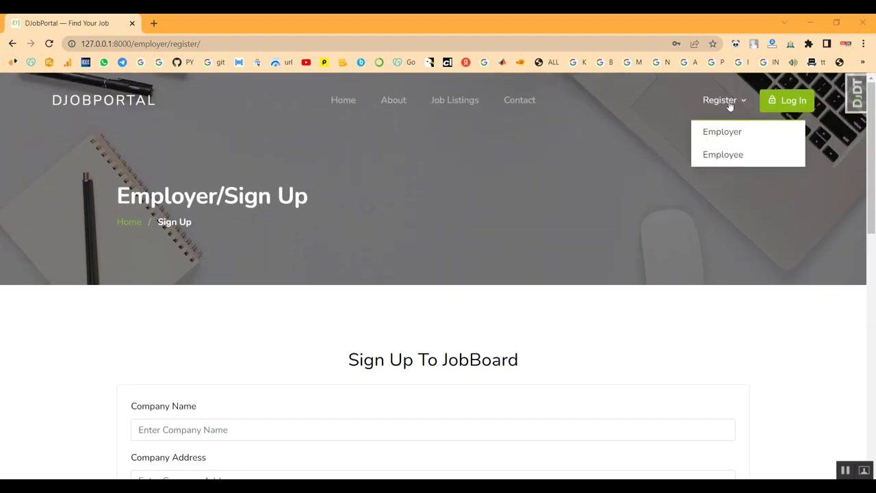
{"action": "left_click", "coordinate": [732, 159]}
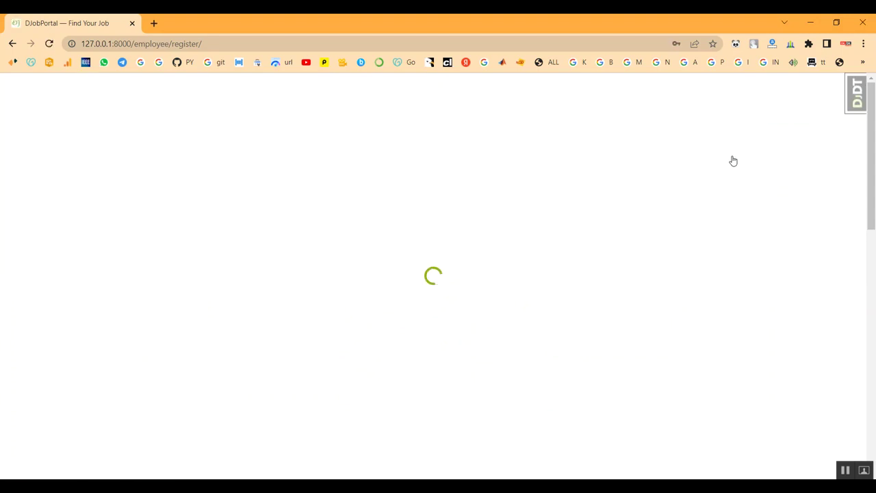
{"action": "scroll", "coordinate": [440, 263], "scroll_direction": "down", "scroll_amount": 3}
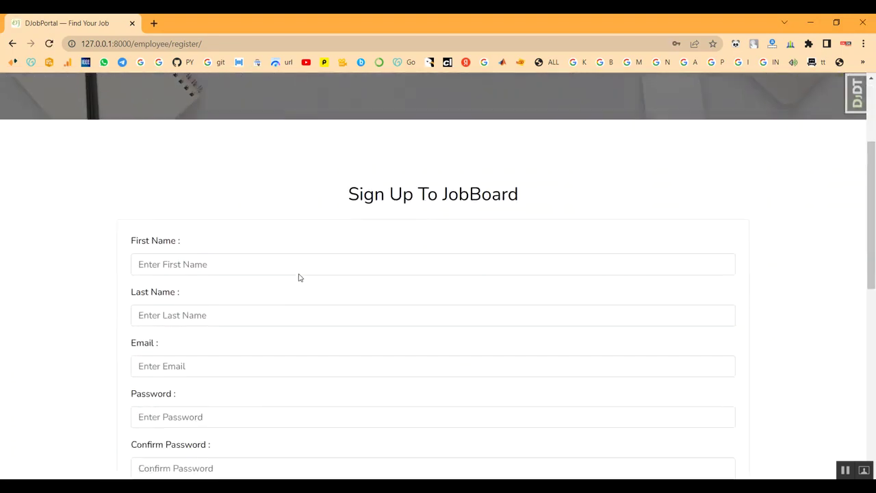
{"action": "left_click", "coordinate": [240, 202]}
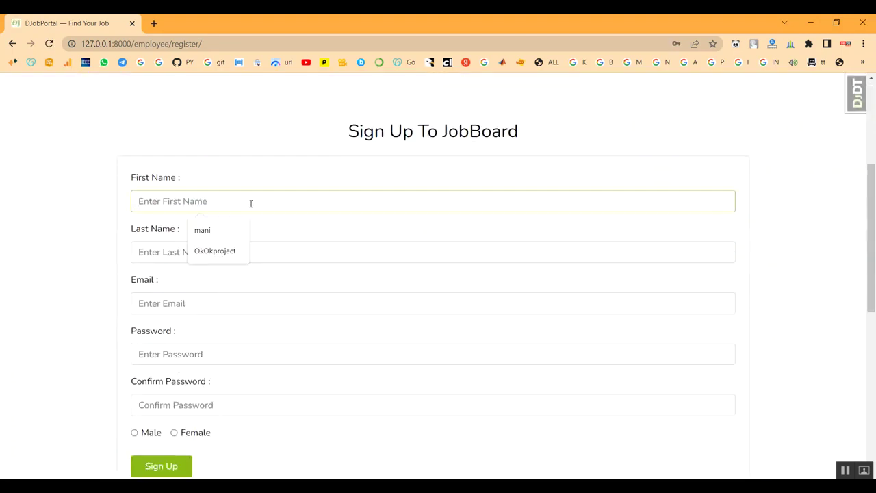
{"action": "type", "text": "Jothi"}
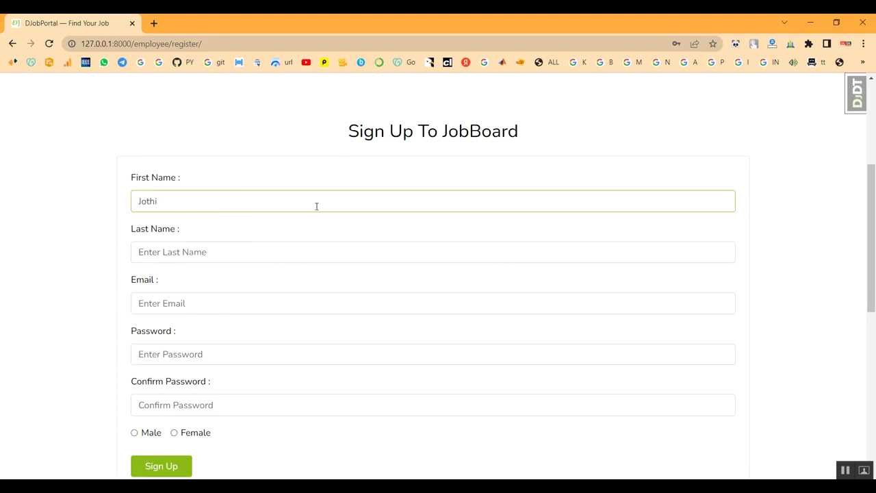
{"action": "scroll", "coordinate": [316, 206], "scroll_direction": "down", "scroll_amount": 1}
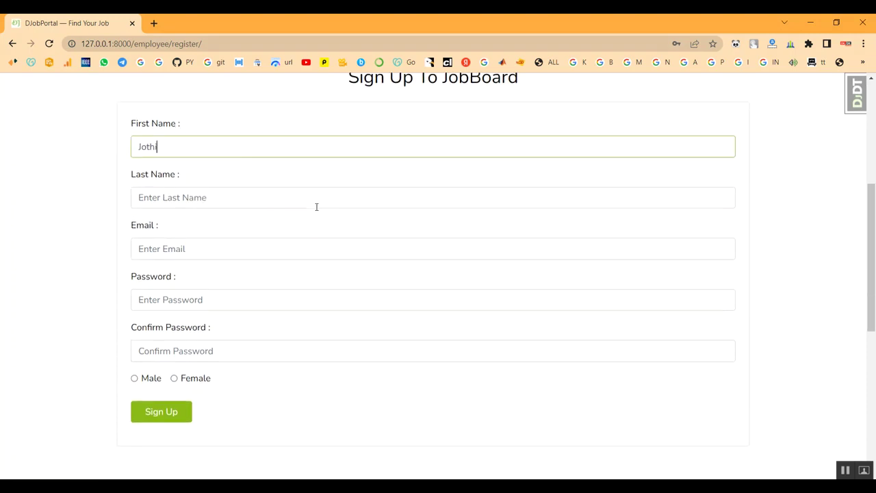
{"action": "left_click", "coordinate": [260, 192]}
{"action": "type", "text": "B"}
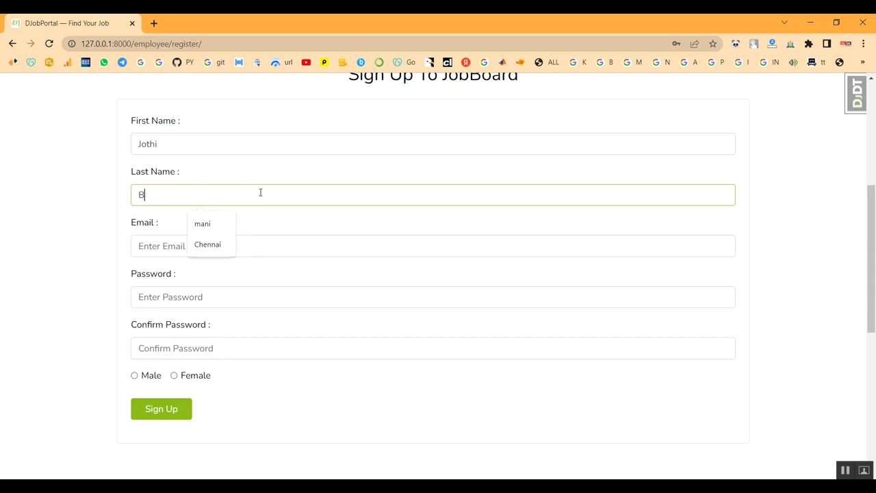
Fill in the employee's email and matching passwords, select Female, and submit
{"action": "scroll", "coordinate": [258, 194], "scroll_direction": "down", "scroll_amount": 1}
{"action": "left_click", "coordinate": [239, 188]}
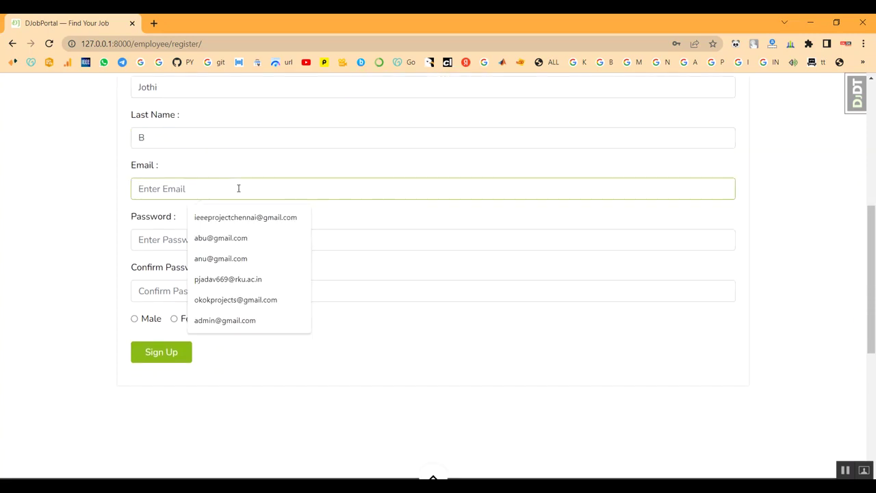
{"action": "type", "text": "J"}
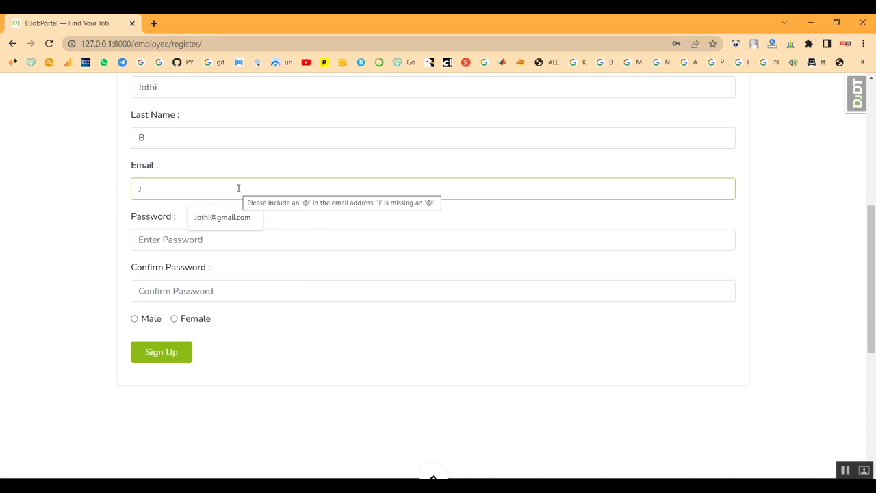
{"action": "key", "text": "BackSpace"}
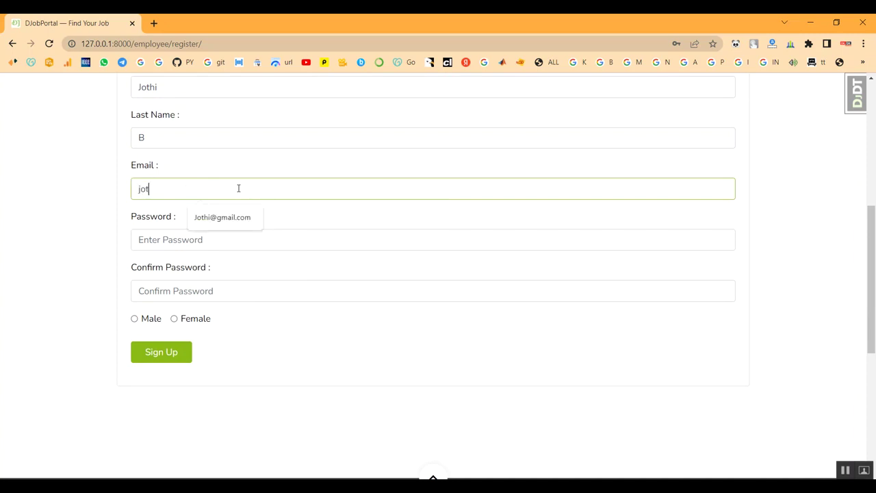
{"action": "left_click", "coordinate": [211, 239]}
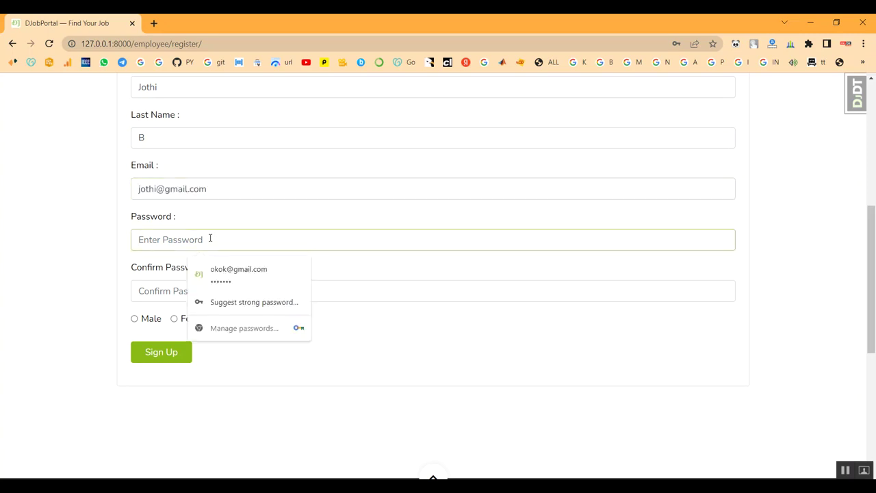
{"action": "type", "text": "123456789012"}
{"action": "scroll", "coordinate": [210, 238], "scroll_direction": "down", "scroll_amount": 1}
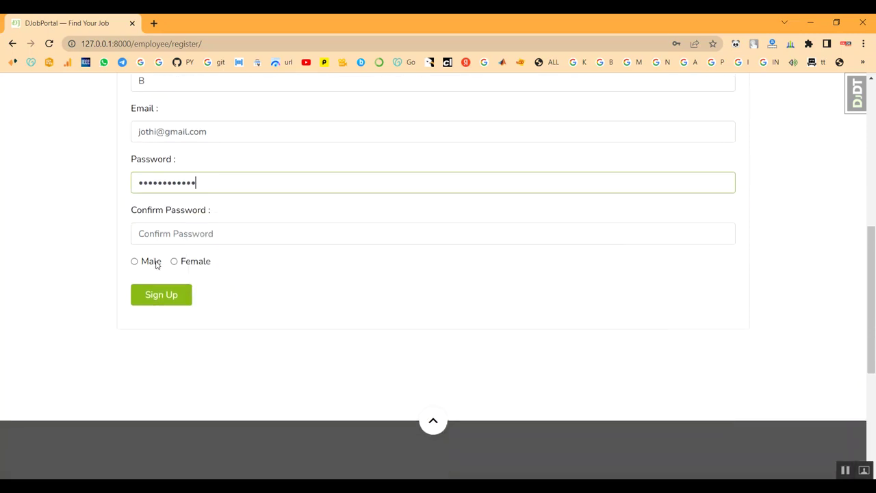
{"action": "left_click", "coordinate": [177, 230]}
{"action": "type", "text": "123456789"}
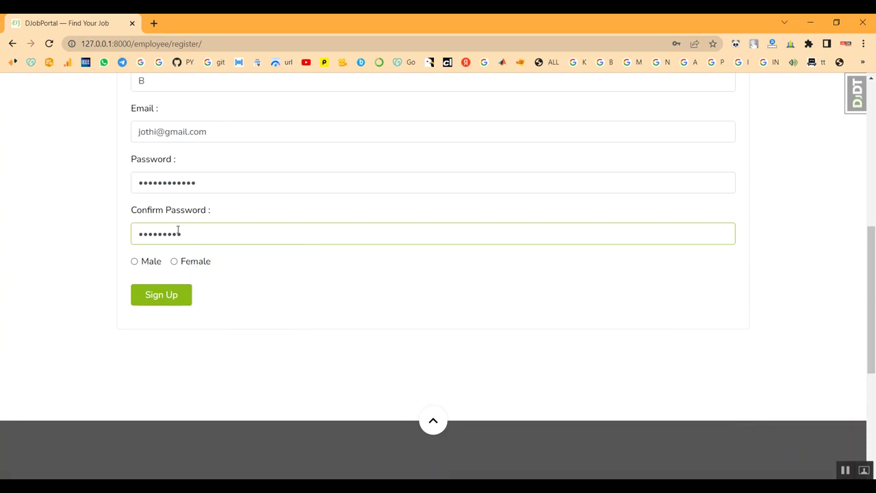
{"action": "type", "text": "012"}
{"action": "left_click", "coordinate": [174, 261]}
{"action": "left_click", "coordinate": [162, 297]}
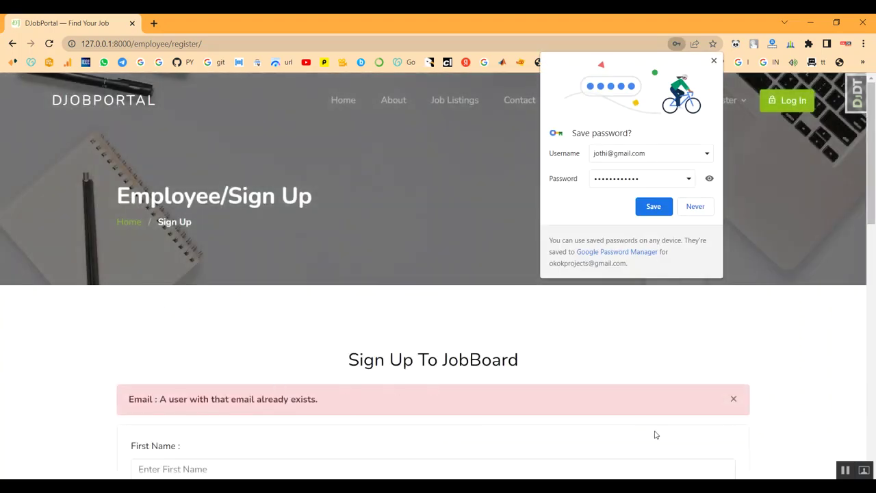
Dismiss the duplicate-email alert, save the login in Chrome, and return to the home page
{"action": "left_click", "coordinate": [732, 400]}
{"action": "scroll", "coordinate": [483, 388], "scroll_direction": "down", "scroll_amount": 1}
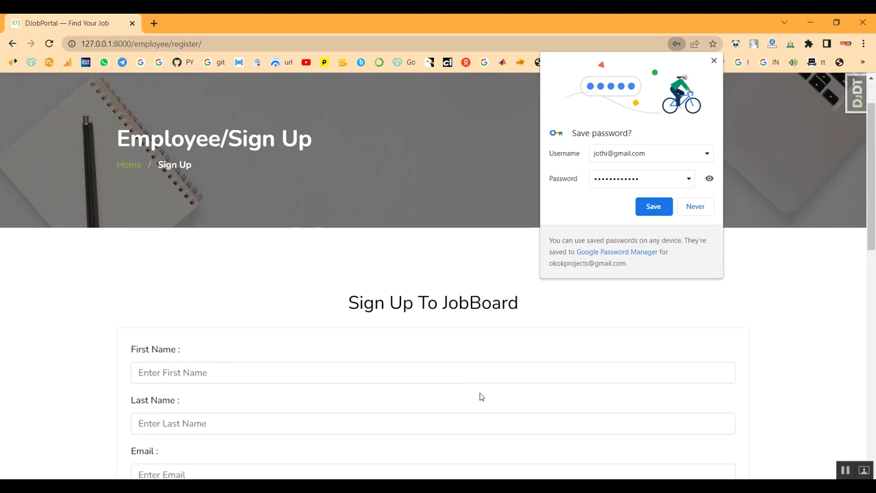
{"action": "left_click", "coordinate": [658, 207]}
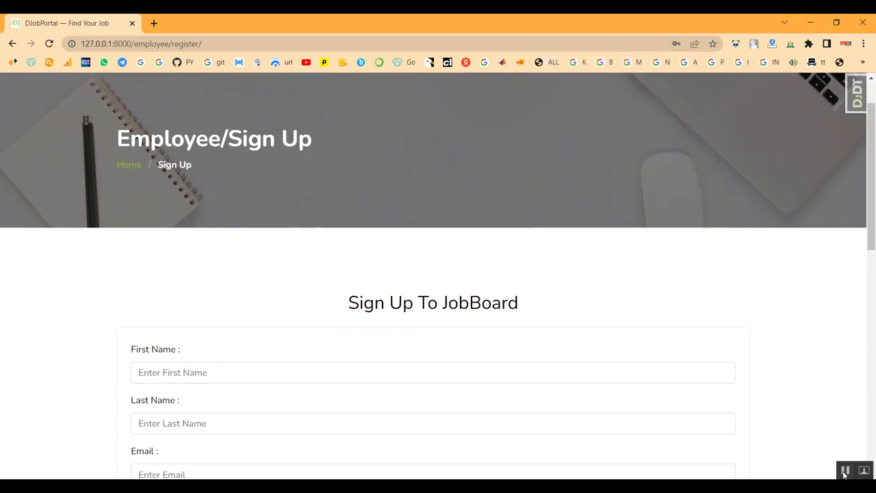
{"action": "scroll", "coordinate": [411, 209], "scroll_direction": "up", "scroll_amount": 1}
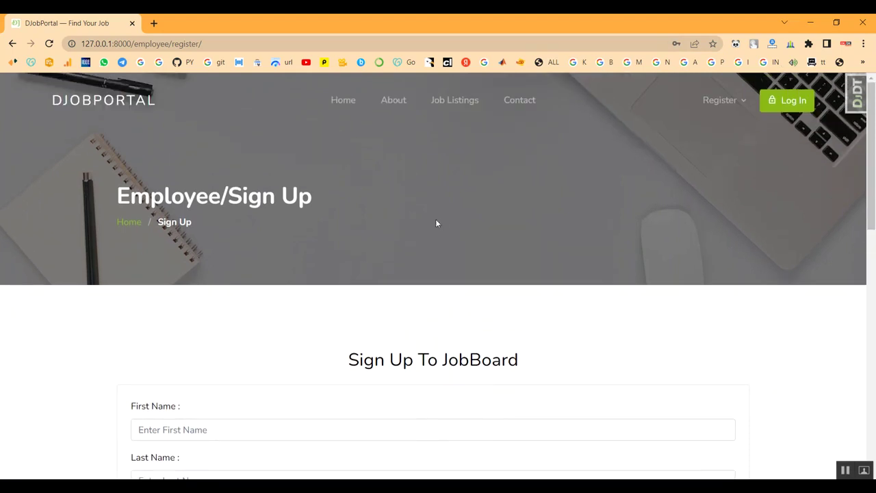
{"action": "mouse_move", "coordinate": [721, 102]}
{"action": "left_click", "coordinate": [846, 471]}
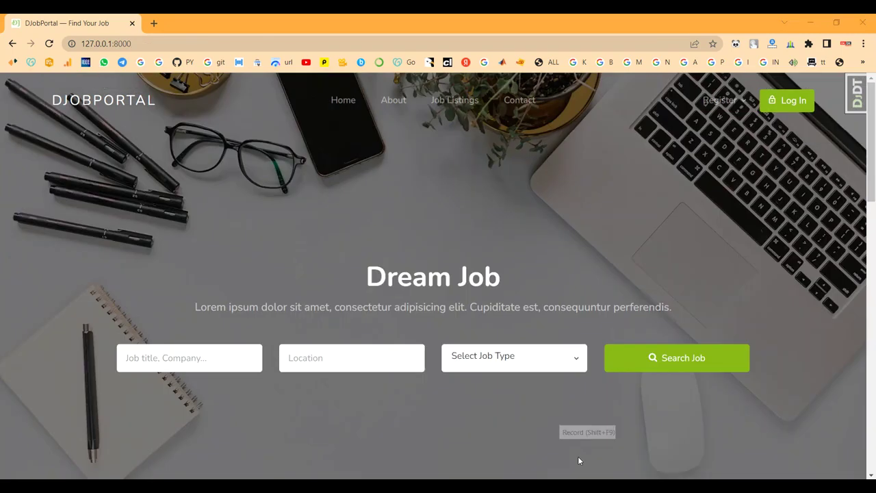
Sign in with the autofilled employee credentials and confirm the stats show 1 candidate
{"action": "left_click", "coordinate": [770, 101]}
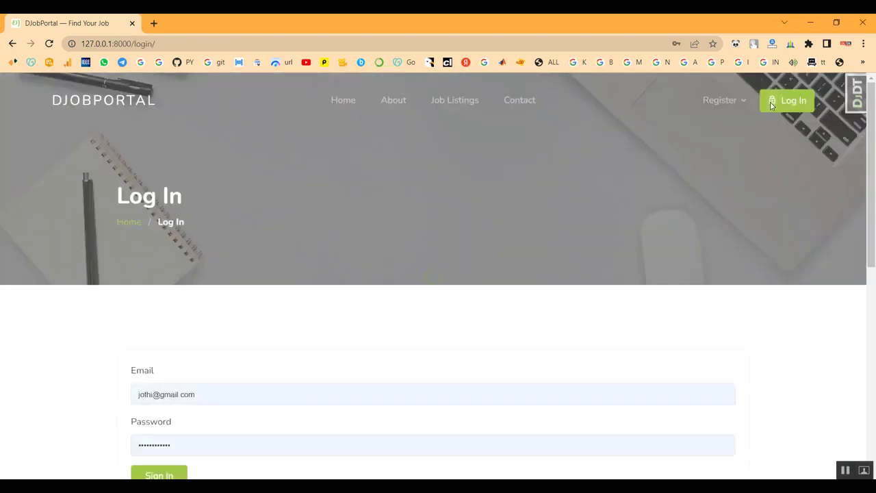
{"action": "scroll", "coordinate": [123, 288], "scroll_direction": "down", "scroll_amount": 1}
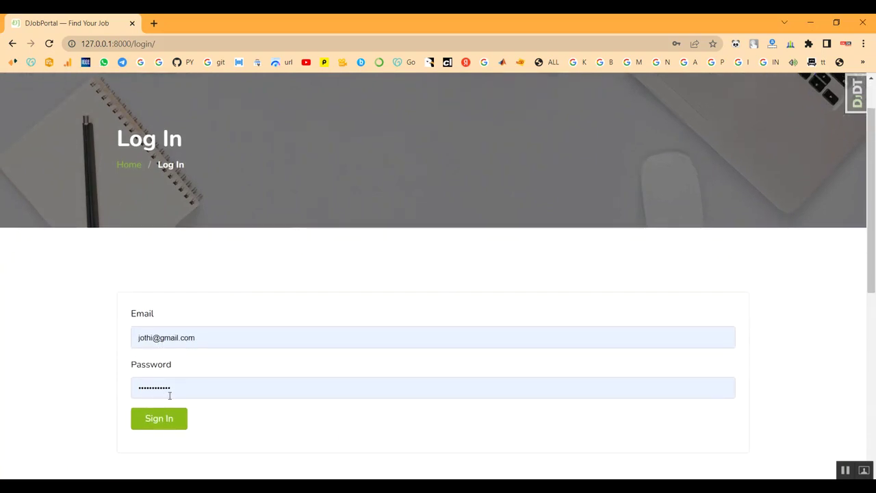
{"action": "left_click", "coordinate": [161, 420]}
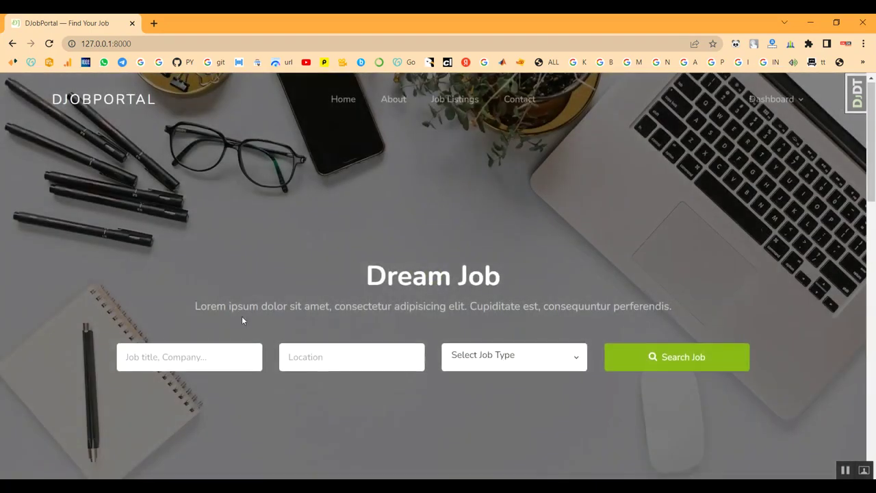
{"action": "scroll", "coordinate": [242, 320], "scroll_direction": "down", "scroll_amount": 5}
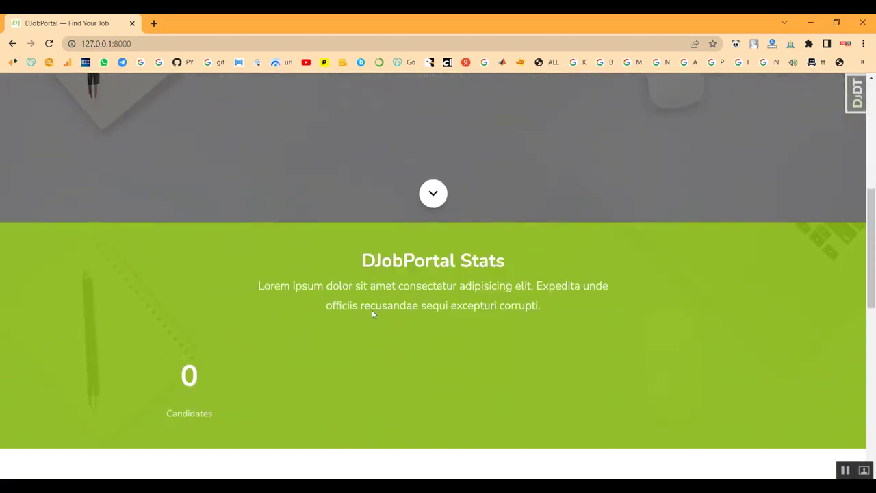
{"action": "scroll", "coordinate": [372, 312], "scroll_direction": "down", "scroll_amount": 1}
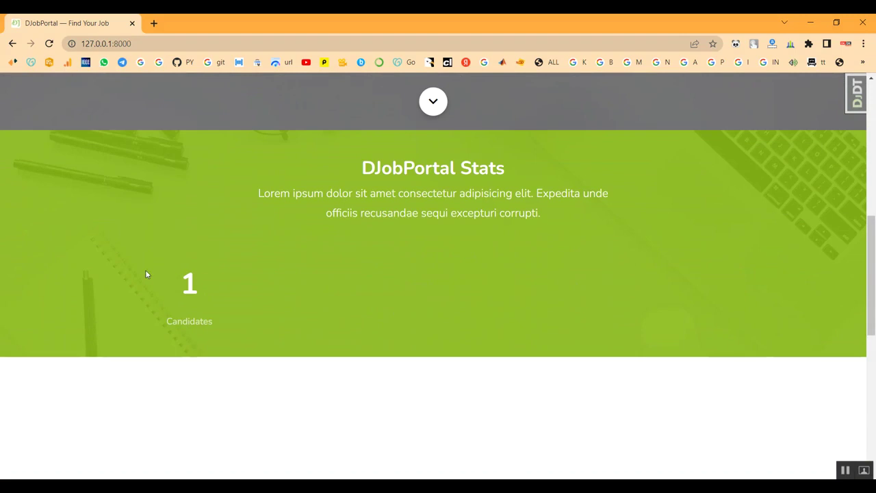
{"action": "scroll", "coordinate": [205, 305], "scroll_direction": "up", "scroll_amount": 4}
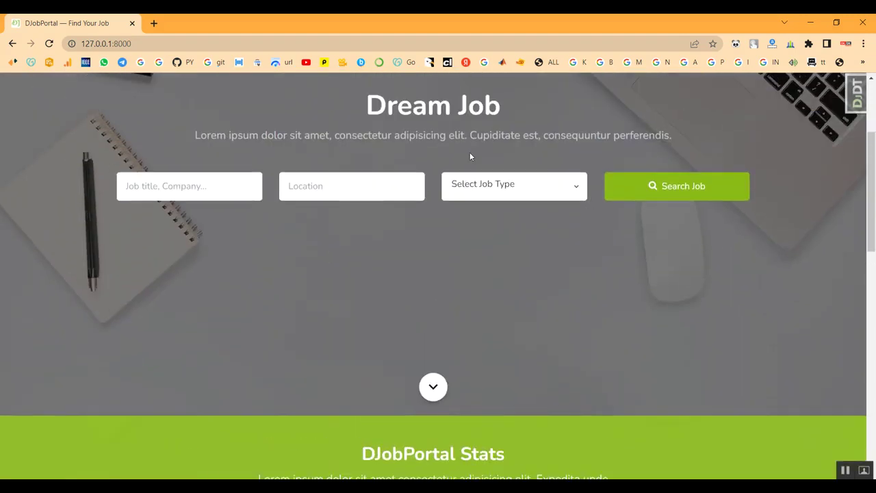
Search Full Time jobs titled 'Python' in Coimbatore and review the empty results page
{"action": "left_click", "coordinate": [123, 184]}
{"action": "type", "text": "Python"}
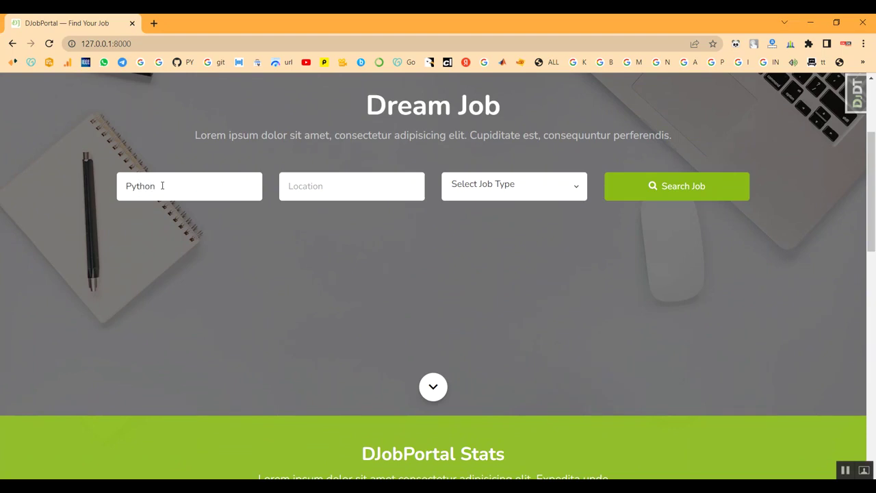
{"action": "left_click", "coordinate": [316, 184]}
{"action": "type", "text": "Coimbatore"}
{"action": "left_click", "coordinate": [572, 191]}
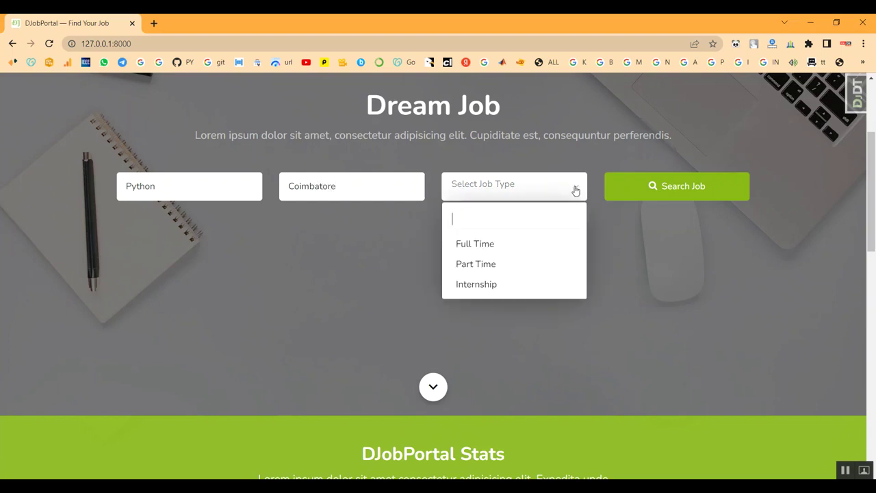
{"action": "left_click", "coordinate": [504, 247]}
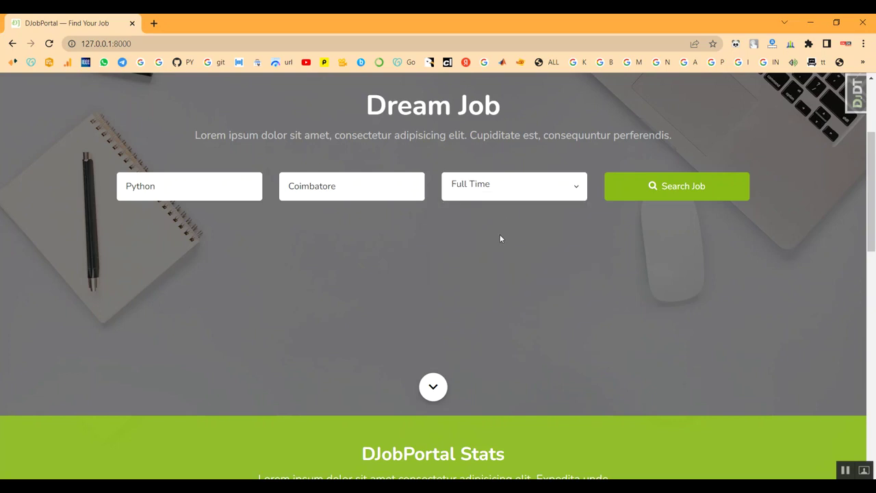
{"action": "left_click", "coordinate": [623, 198]}
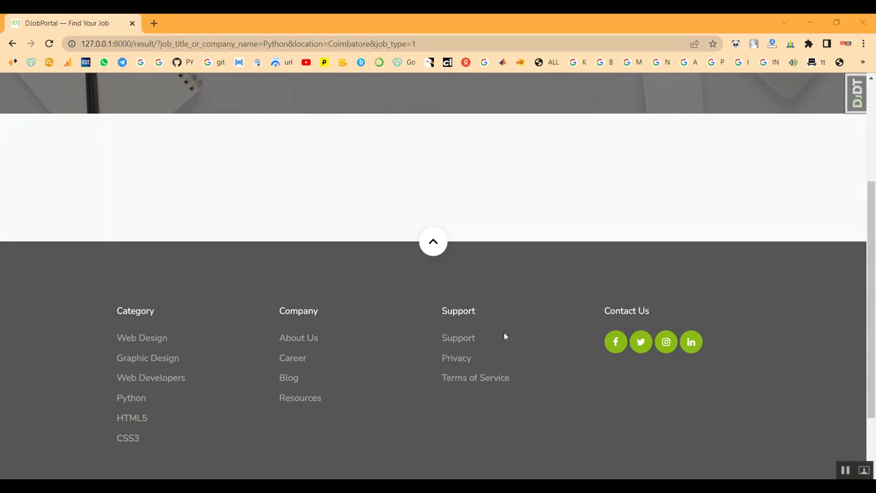
{"action": "scroll", "coordinate": [504, 335], "scroll_direction": "down", "scroll_amount": 1}
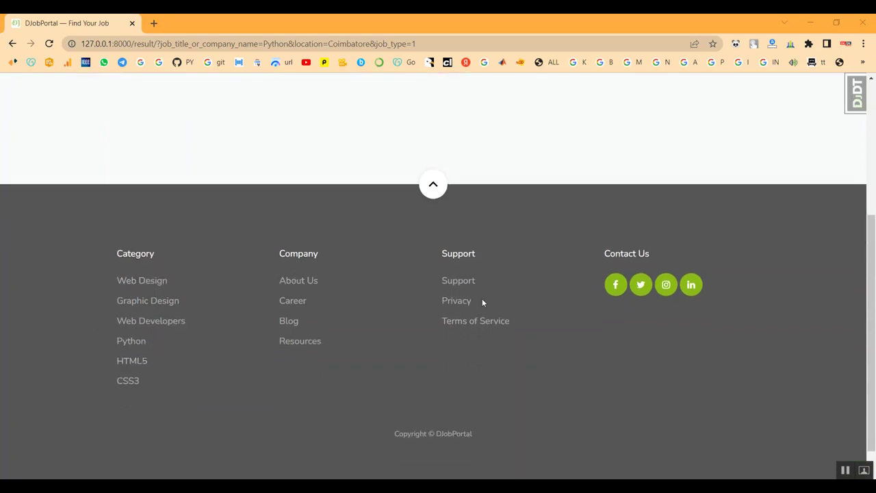
{"action": "scroll", "coordinate": [482, 302], "scroll_direction": "up", "scroll_amount": 3}
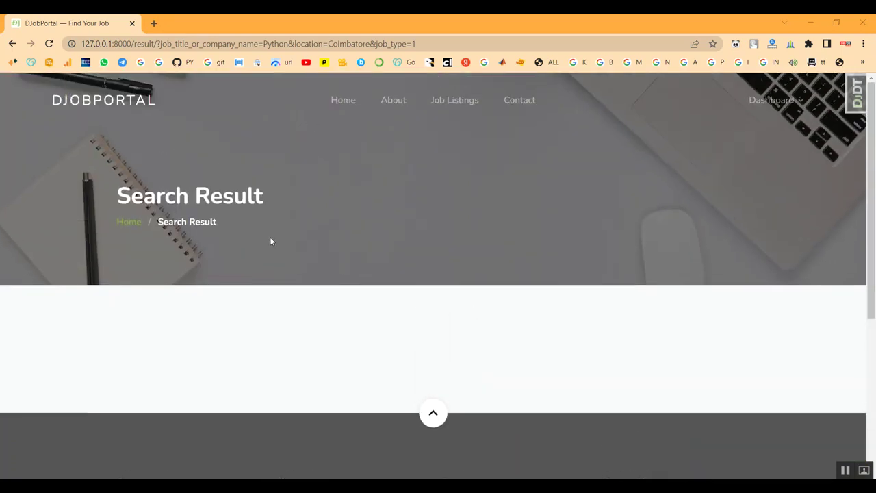
Back on the home page, enter job title 'web design' and location 'Bangalore'
{"action": "left_click", "coordinate": [349, 104]}
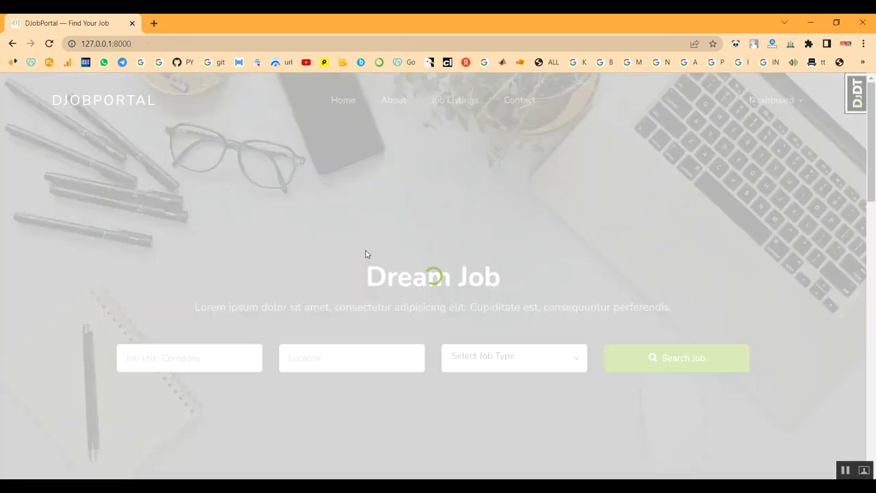
{"action": "scroll", "coordinate": [356, 302], "scroll_direction": "down", "scroll_amount": 1}
{"action": "left_click", "coordinate": [223, 296]}
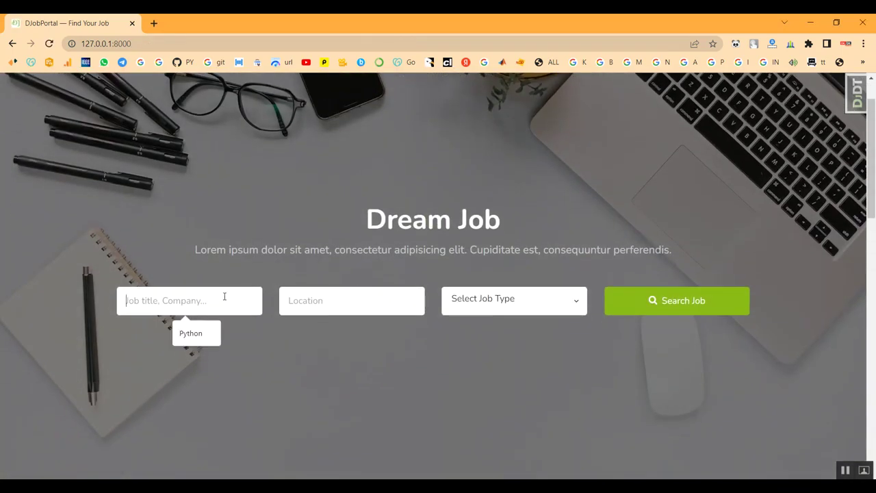
{"action": "type", "text": "w"}
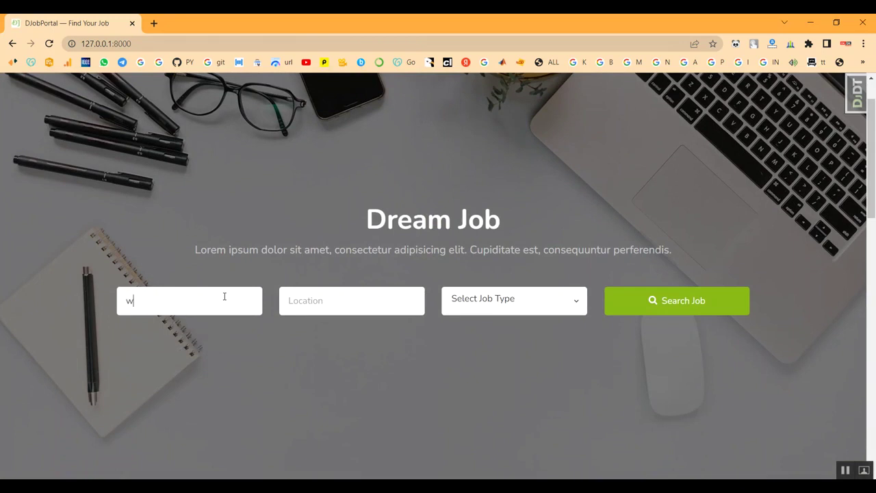
{"action": "type", "text": "eb design"}
{"action": "left_click", "coordinate": [301, 296]}
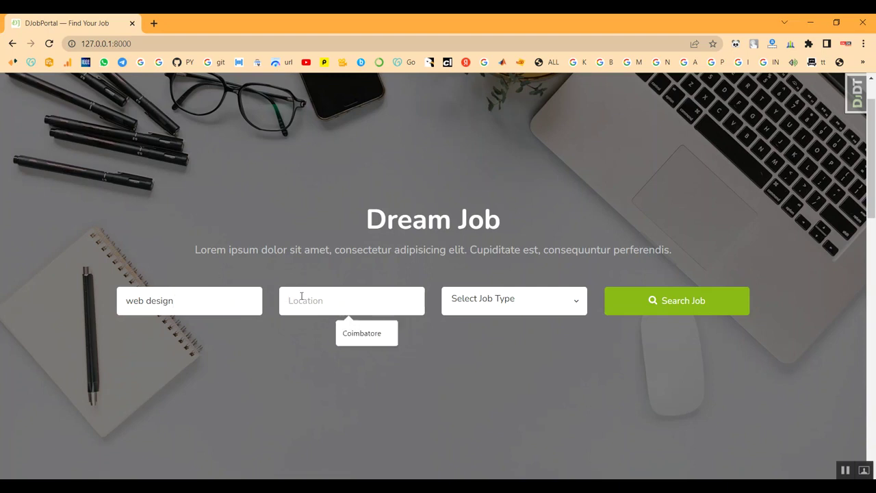
{"action": "type", "text": "B"}
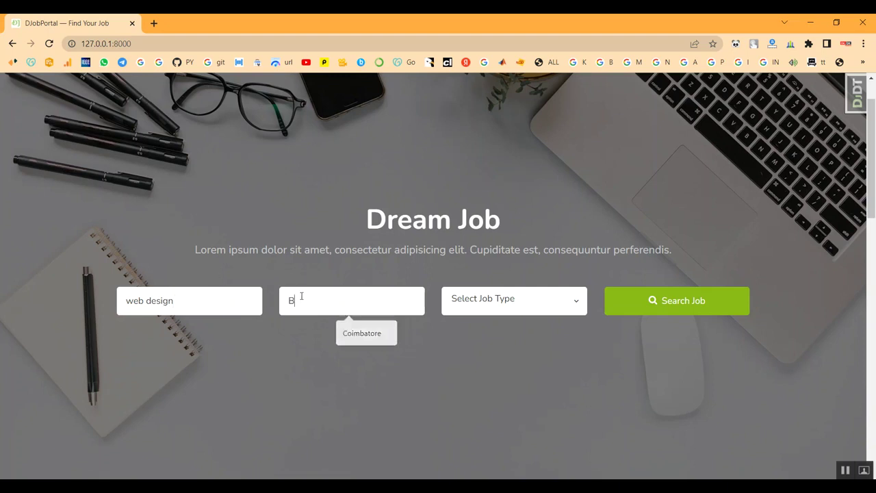
{"action": "type", "text": "ANGA"}
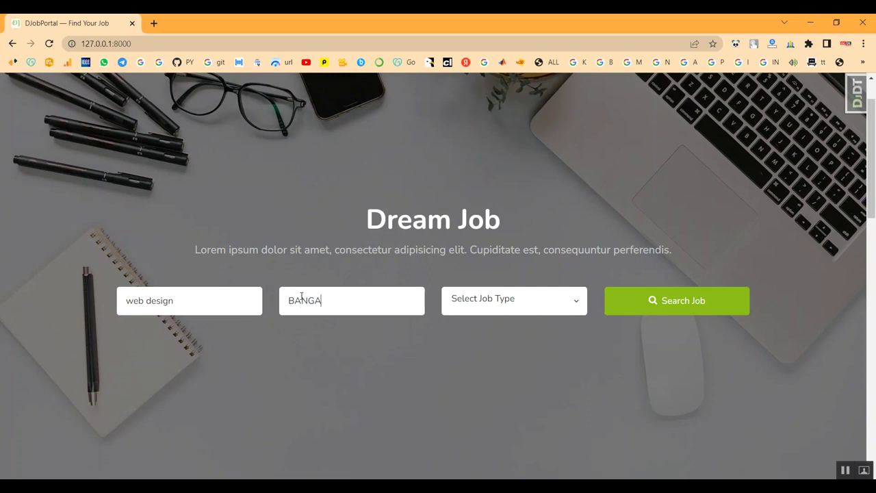
{"action": "key", "text": "BackSpace"}
{"action": "key", "text": "BackSpace"}
{"action": "key", "text": "BackSpace"}
{"action": "type", "text": "angalore"}
Choose the Full Time job type and run the search, reviewing the empty results
{"action": "left_click", "coordinate": [567, 308]}
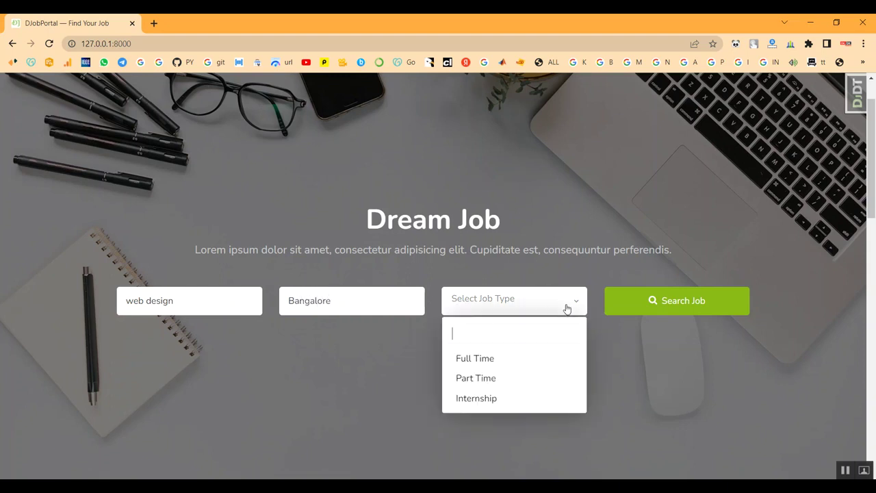
{"action": "left_click", "coordinate": [495, 360]}
{"action": "left_click", "coordinate": [661, 309]}
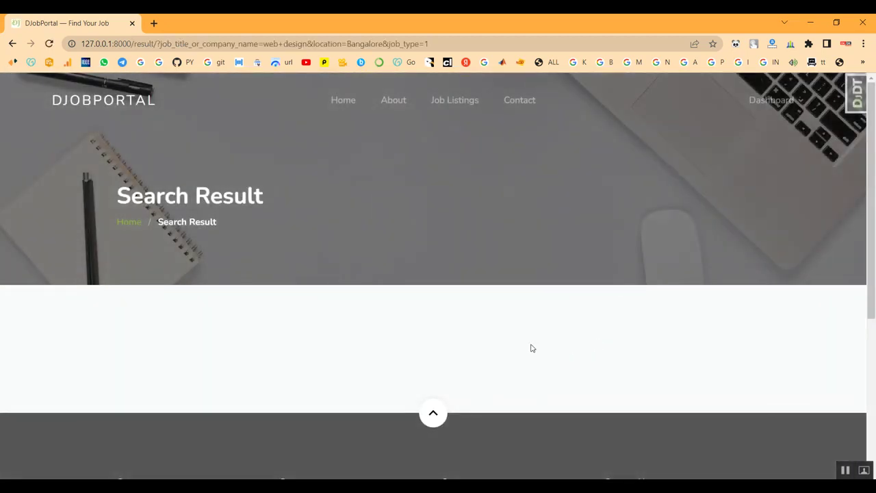
{"action": "scroll", "coordinate": [416, 370], "scroll_direction": "down", "scroll_amount": 4}
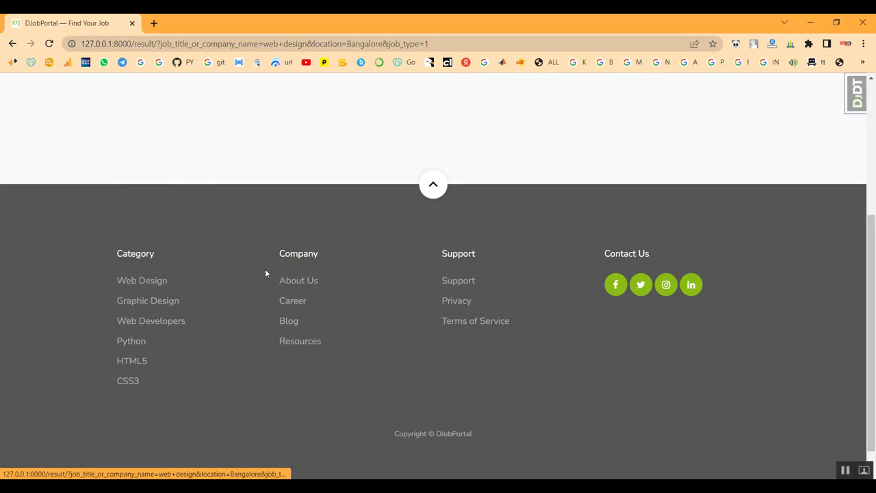
{"action": "scroll", "coordinate": [486, 269], "scroll_direction": "up", "scroll_amount": 4}
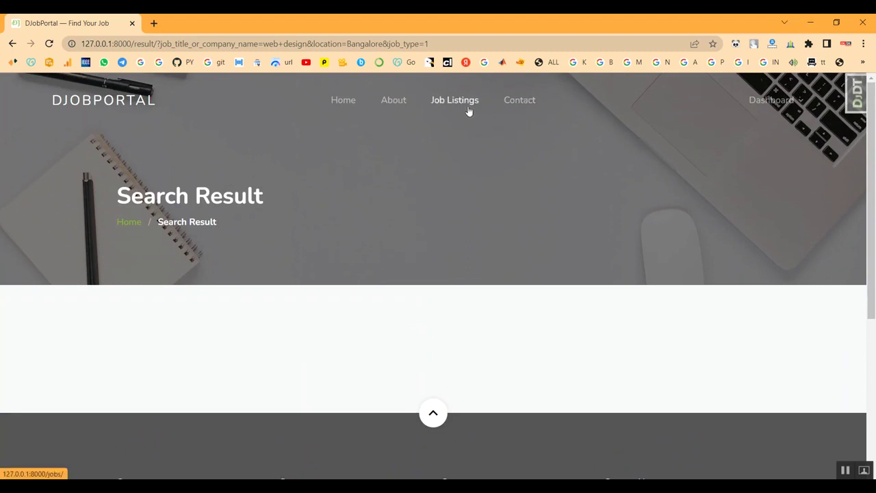
{"action": "mouse_move", "coordinate": [765, 104]}
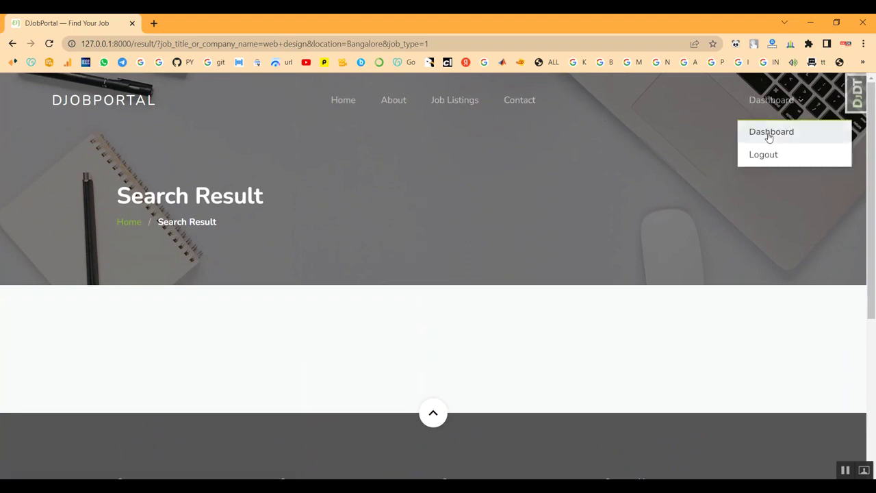
Log out from the Dashboard menu and return home to see 2 candidates in the stats
{"action": "left_click", "coordinate": [760, 158]}
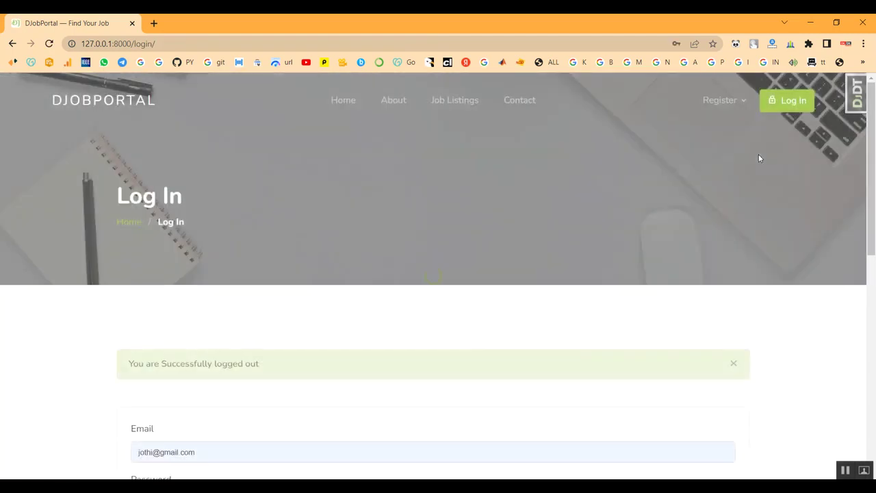
{"action": "mouse_move", "coordinate": [731, 102]}
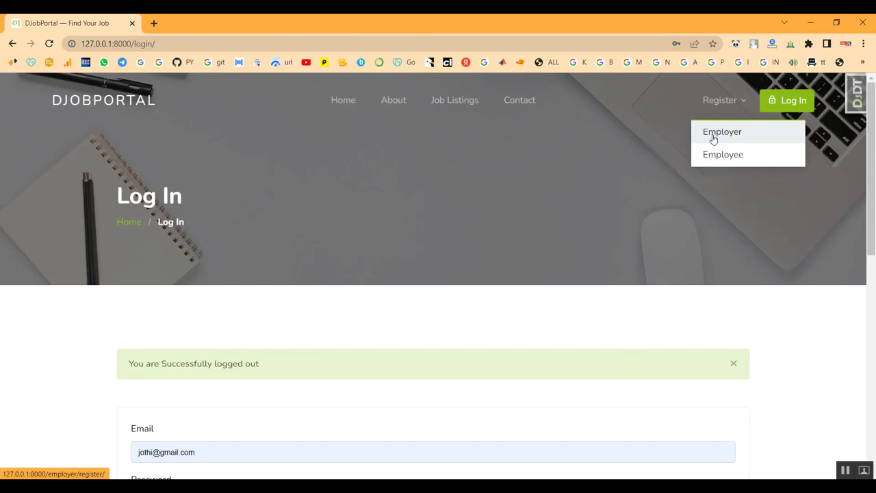
{"action": "left_click", "coordinate": [713, 139]}
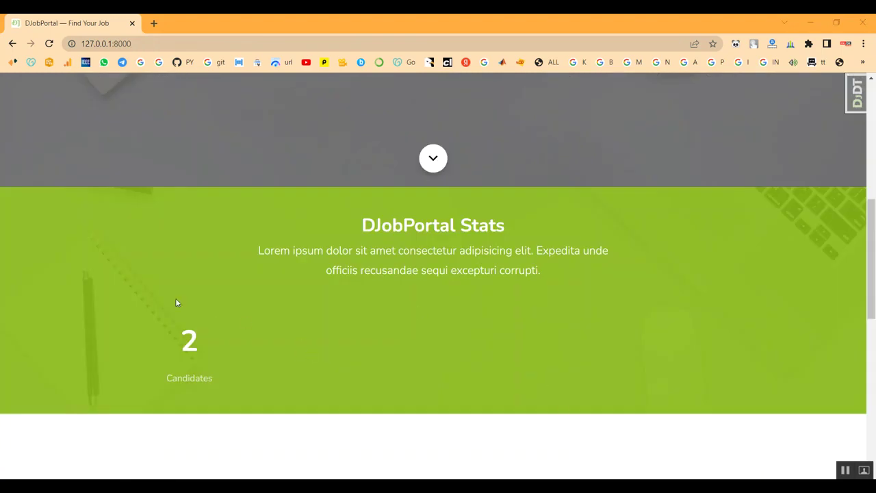
{"action": "scroll", "coordinate": [312, 331], "scroll_direction": "down", "scroll_amount": 4}
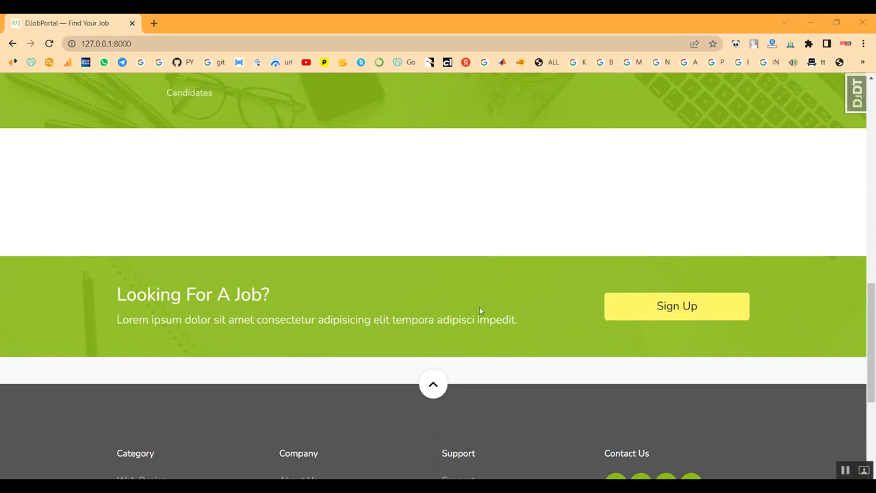
Open the employee sign-up form and enter the person's first name
{"action": "left_click", "coordinate": [649, 311]}
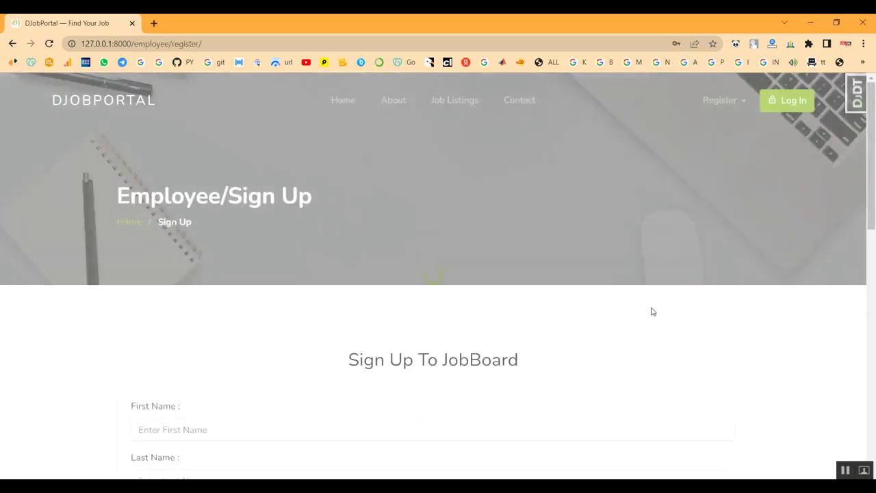
{"action": "scroll", "coordinate": [322, 244], "scroll_direction": "down", "scroll_amount": 2}
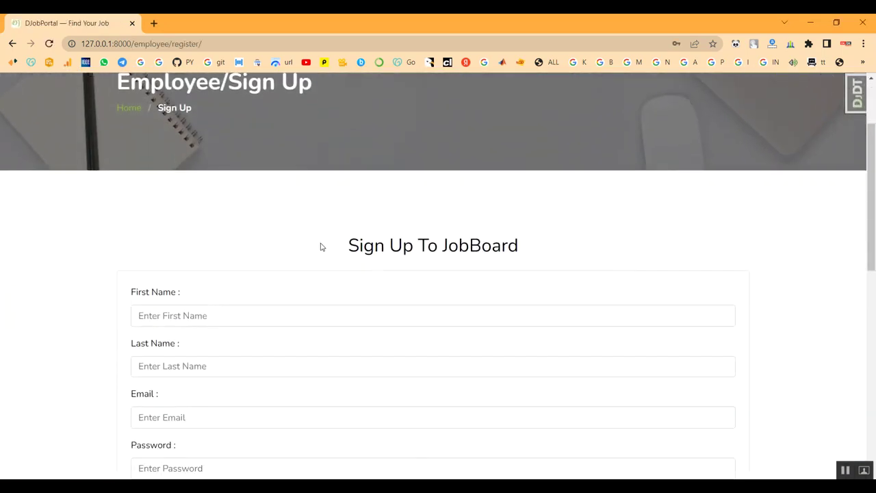
{"action": "scroll", "coordinate": [415, 284], "scroll_direction": "down", "scroll_amount": 1}
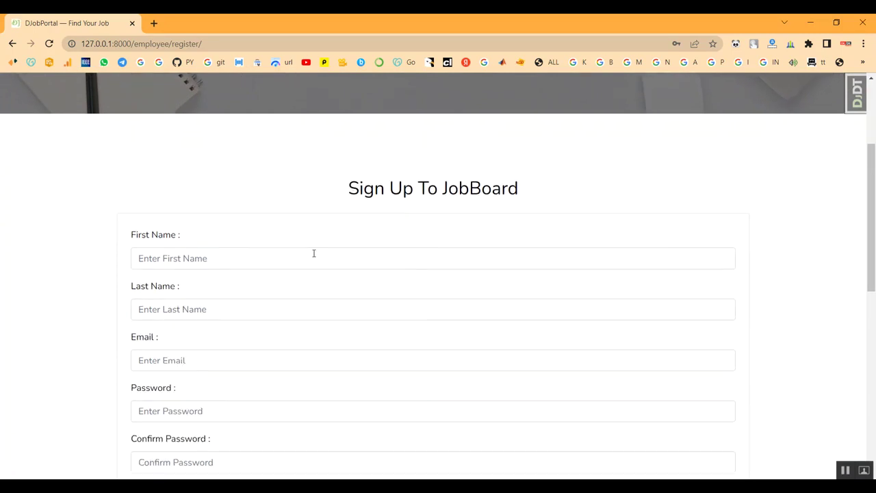
{"action": "left_click", "coordinate": [260, 254]}
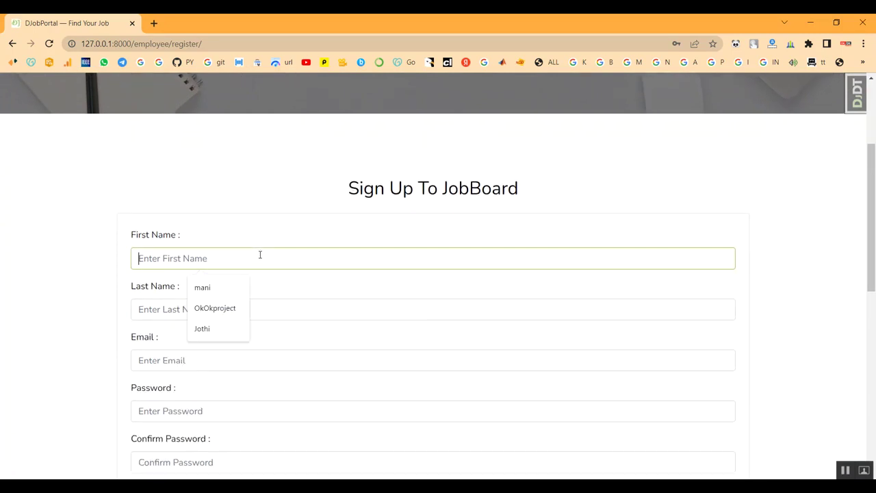
{"action": "scroll", "coordinate": [239, 236], "scroll_direction": "up", "scroll_amount": 2}
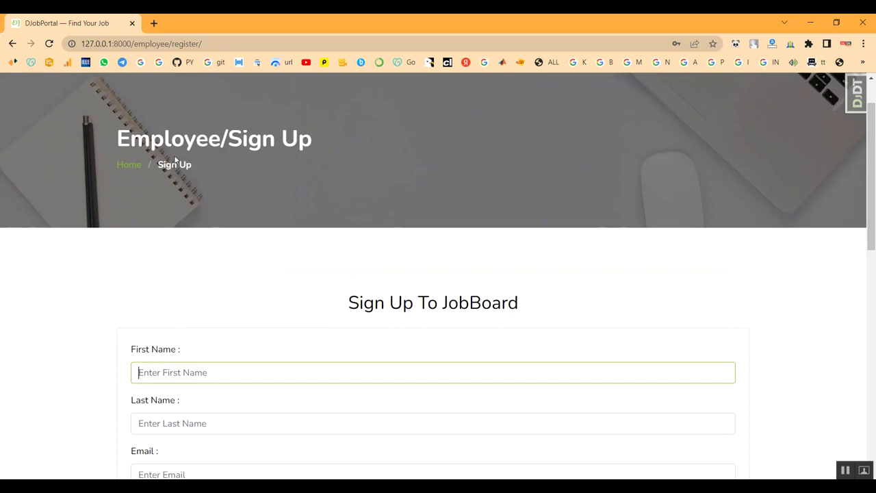
{"action": "scroll", "coordinate": [398, 198], "scroll_direction": "up", "scroll_amount": 1}
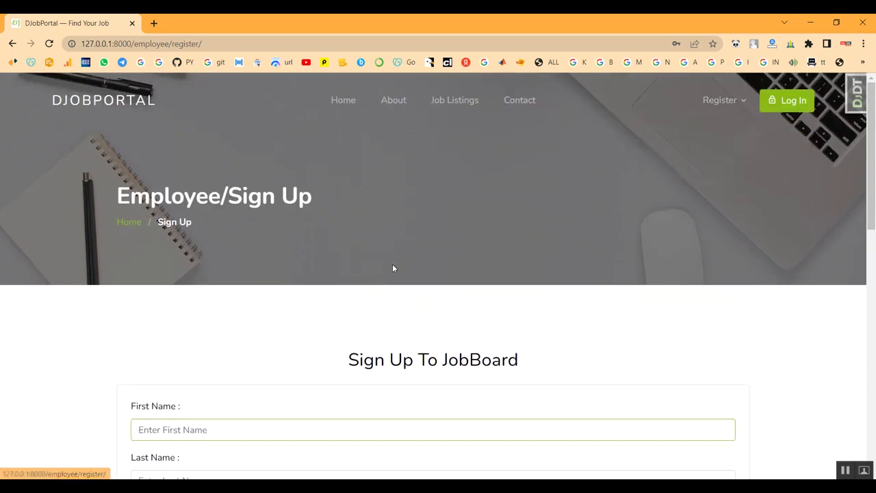
{"action": "scroll", "coordinate": [392, 268], "scroll_direction": "down", "scroll_amount": 3}
{"action": "left_click", "coordinate": [233, 260]}
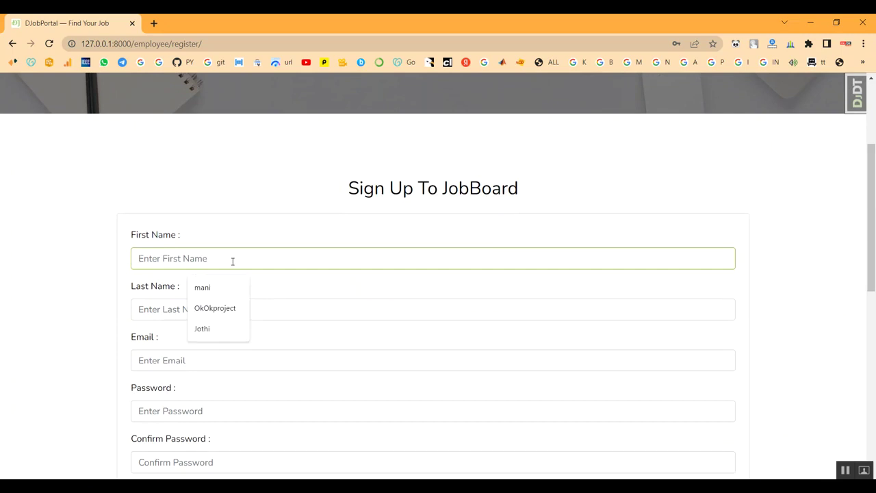
{"action": "key", "text": "Escape"}
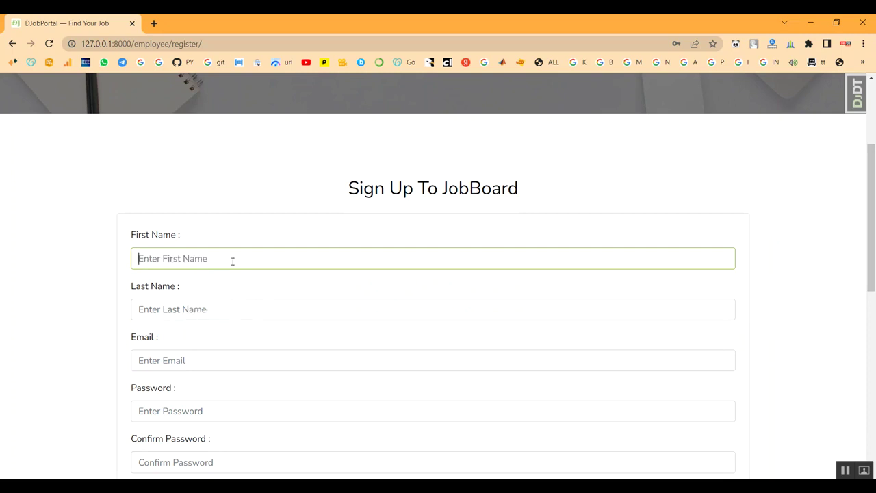
{"action": "type", "text": "Ramesh"}
Enter the last name and the employee's Gmail email address
{"action": "left_click", "coordinate": [210, 307]}
{"action": "type", "text": "J"}
{"action": "scroll", "coordinate": [219, 339], "scroll_direction": "down", "scroll_amount": 1}
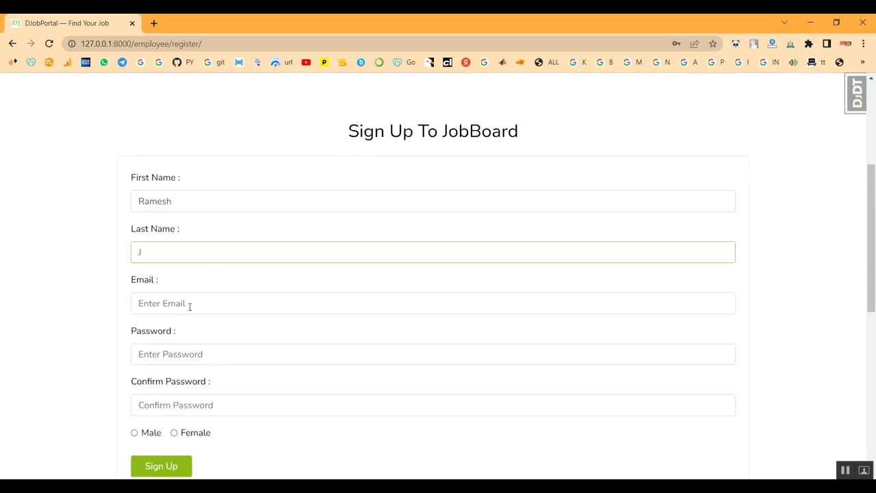
{"action": "left_click", "coordinate": [190, 303]}
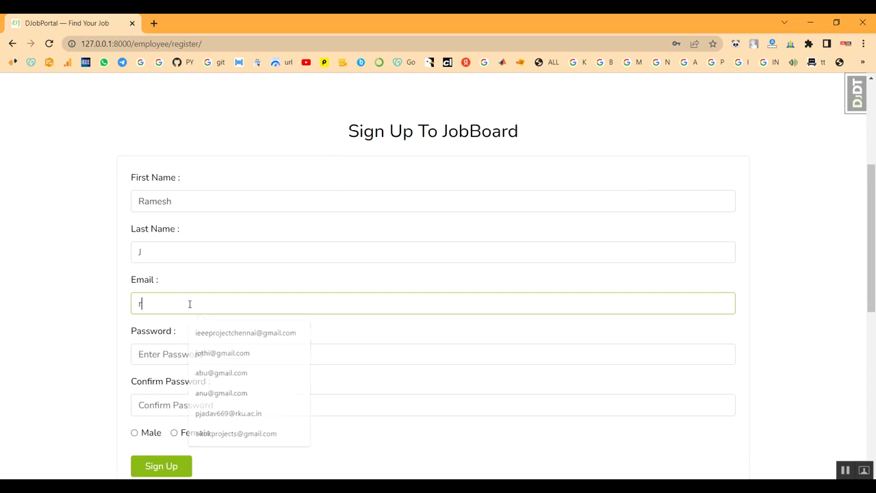
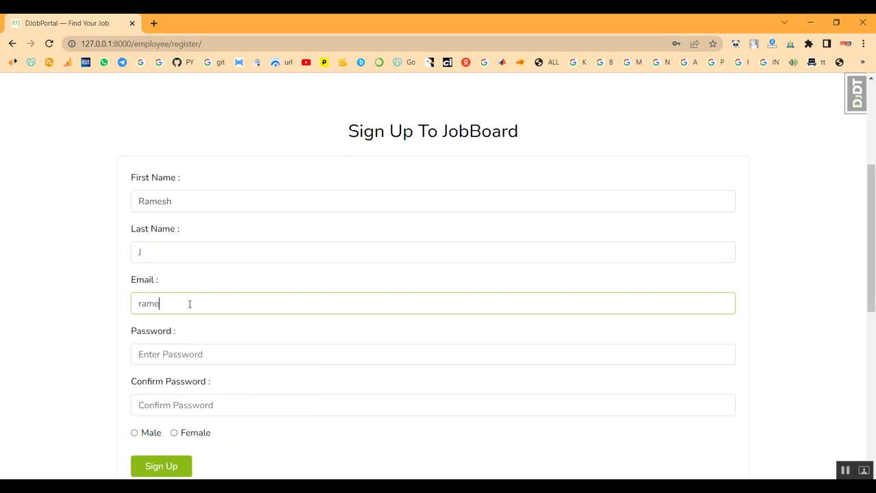
{"action": "scroll", "coordinate": [189, 300], "scroll_direction": "down", "scroll_amount": 2}
{"action": "key", "text": "BackSpace"}
{"action": "key", "text": "BackSpace"}
{"action": "key", "text": "BackSpace"}
{"action": "key", "text": "BackSpace"}
{"action": "key", "text": "BackSpace"}
{"action": "key", "text": "BackSpace"}
{"action": "key", "text": "BackSpace"}
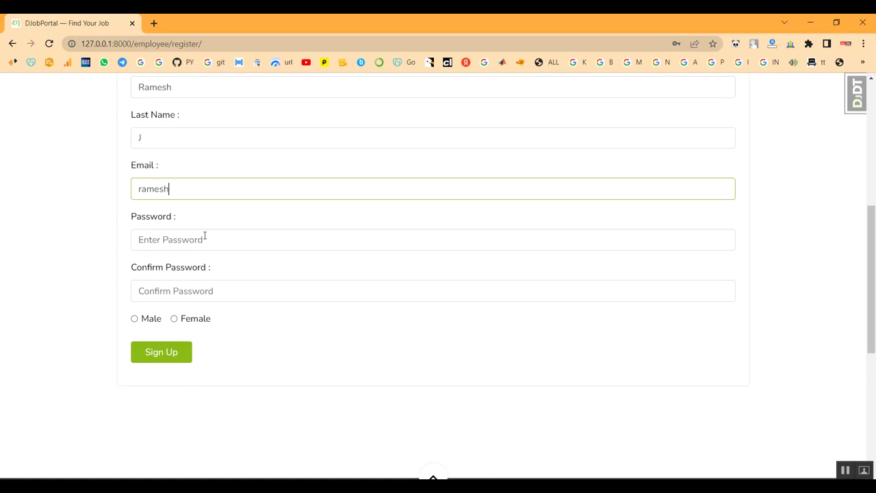
{"action": "type", "text": "@gmail.com"}
Enter the account password in the Password field
{"action": "scroll", "coordinate": [205, 235], "scroll_direction": "down", "scroll_amount": 1}
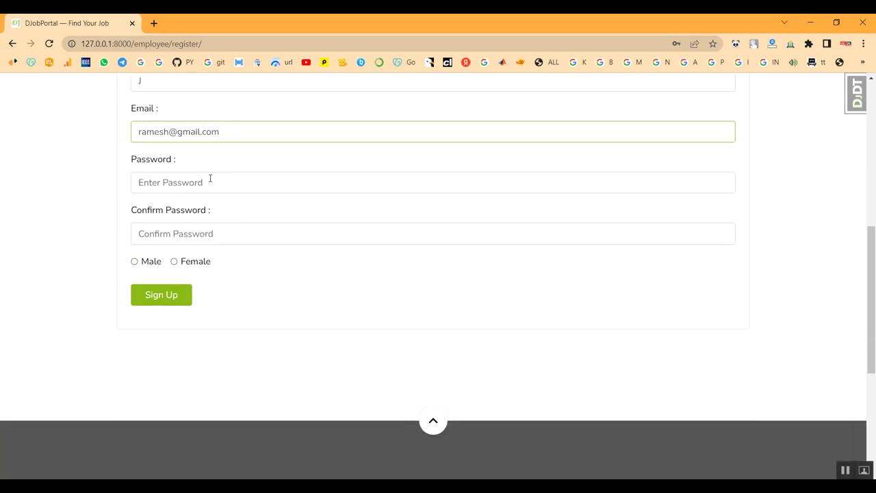
{"action": "left_click", "coordinate": [234, 184]}
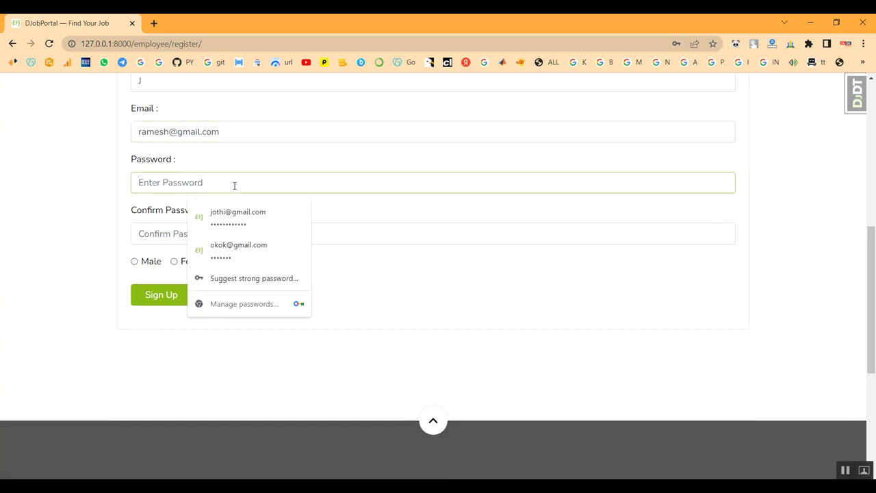
{"action": "type", "text": "123456"}
{"action": "key", "text": "BackSpace"}
{"action": "key", "text": "BackSpace"}
{"action": "key", "text": "BackSpace"}
{"action": "type", "text": "12345678901"}
{"action": "type", "text": "123"}
{"action": "scroll", "coordinate": [235, 187], "scroll_direction": "up", "scroll_amount": 1}
{"action": "scroll", "coordinate": [192, 219], "scroll_direction": "down", "scroll_amount": 1}
Confirm the password, select Male as gender, and submit the employee sign-up
{"action": "left_click", "coordinate": [185, 232]}
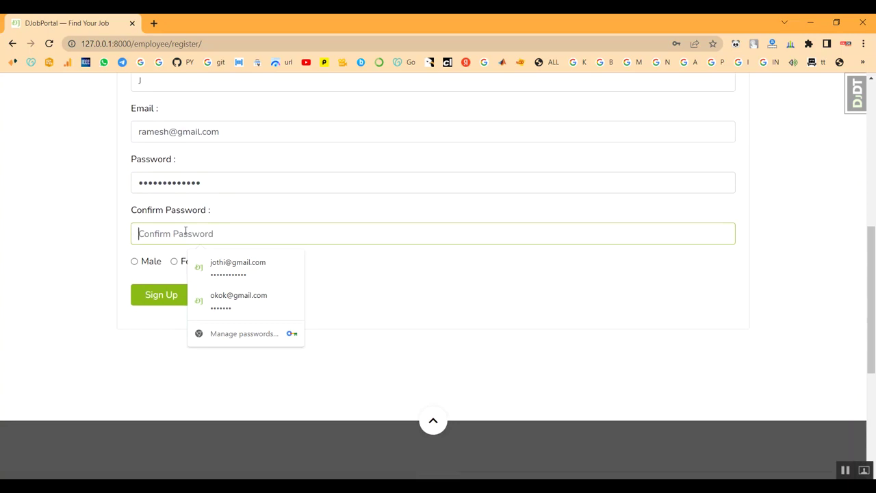
{"action": "type", "text": "12"}
{"action": "key", "text": "BackSpace"}
{"action": "type", "text": "123"}
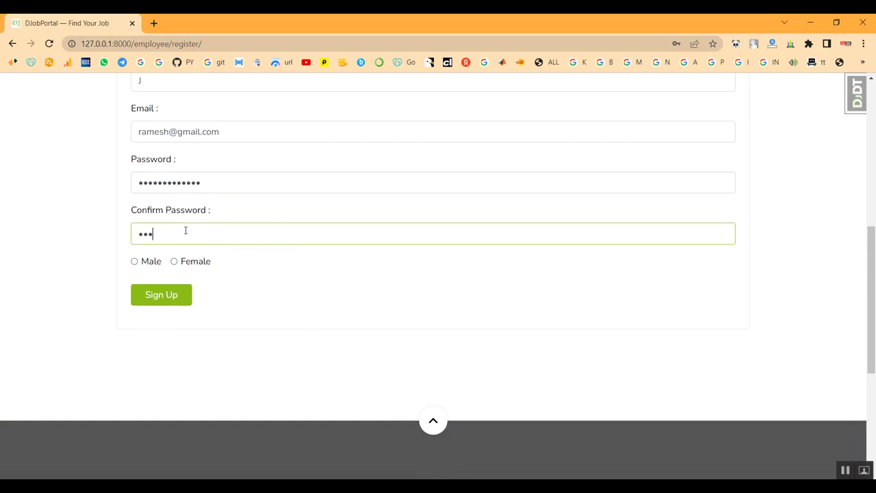
{"action": "key", "text": "BackSpace"}
{"action": "key", "text": "BackSpace"}
{"action": "type", "text": "1234567890123"}
{"action": "left_click", "coordinate": [135, 262]}
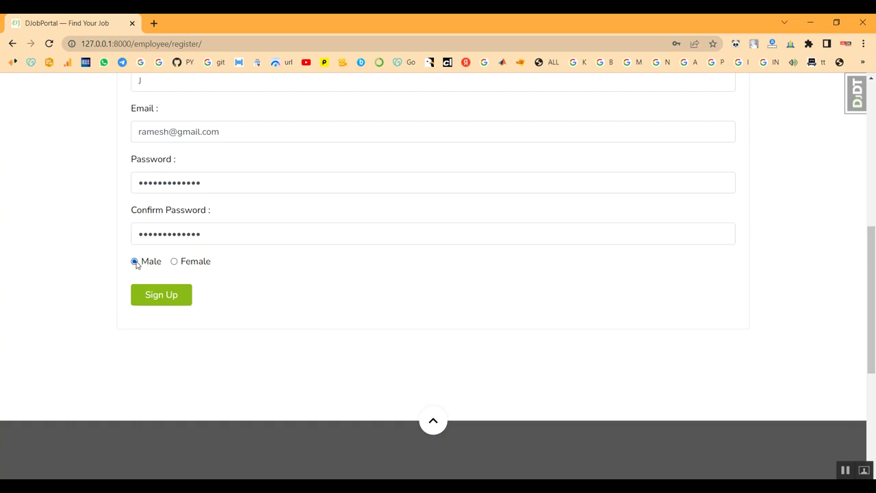
{"action": "left_click", "coordinate": [153, 295]}
Save the new account's password in the browser and sign in as the new employee
{"action": "left_click", "coordinate": [654, 207]}
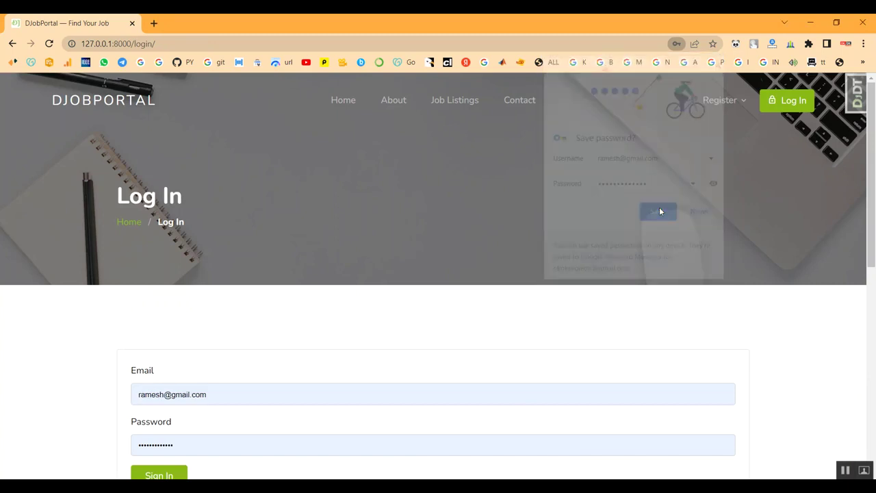
{"action": "scroll", "coordinate": [334, 303], "scroll_direction": "down", "scroll_amount": 1}
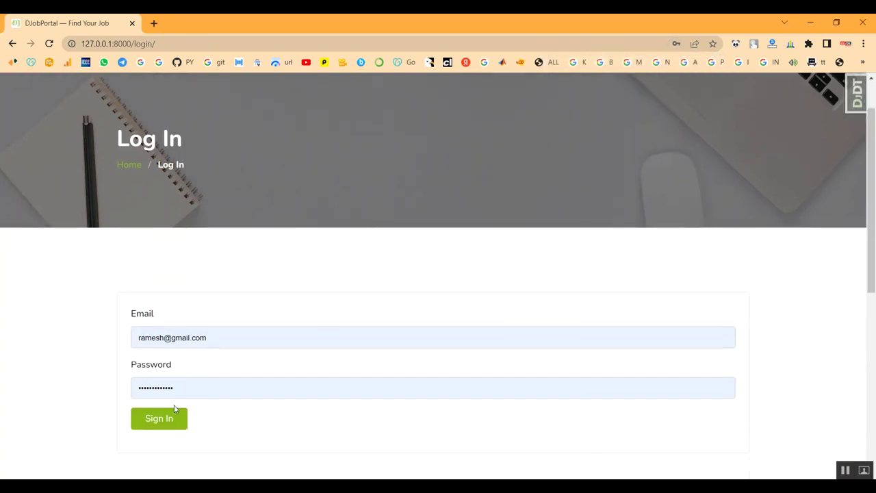
{"action": "left_click", "coordinate": [154, 431]}
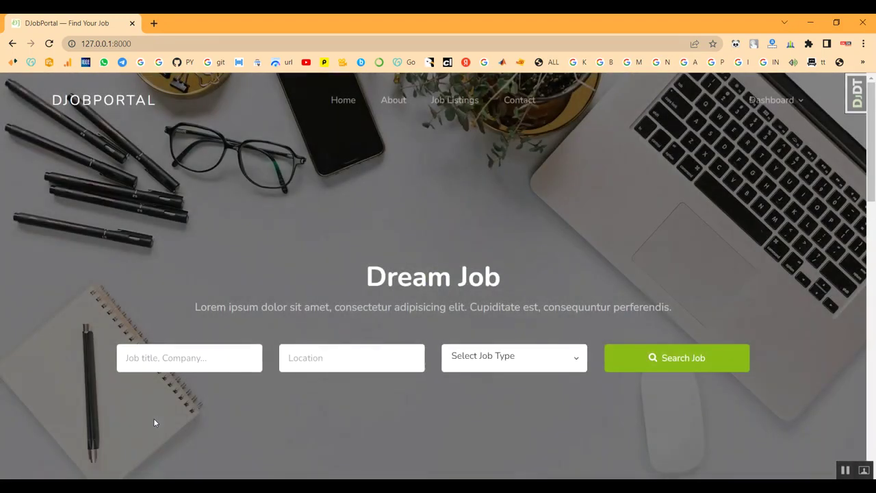
Check the home page DJobPortal Stats showing 3 candidates, then go to Job Listings
{"action": "scroll", "coordinate": [393, 345], "scroll_direction": "down", "scroll_amount": 5}
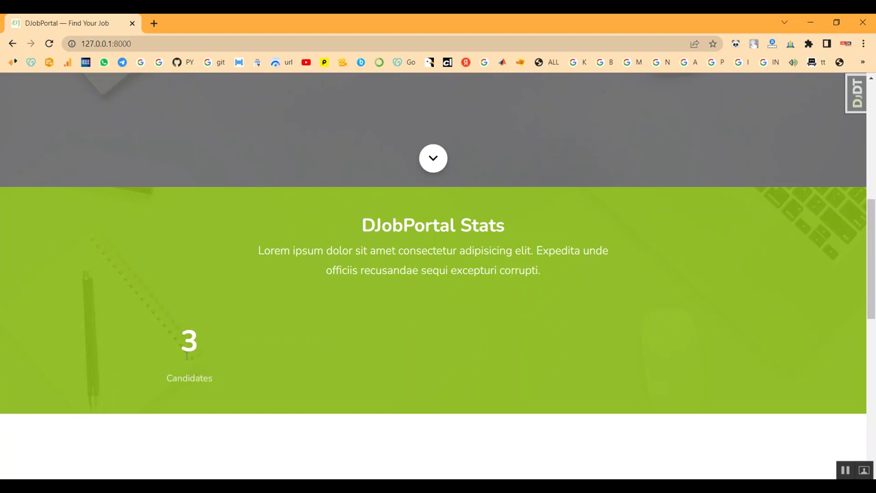
{"action": "scroll", "coordinate": [278, 333], "scroll_direction": "up", "scroll_amount": 6}
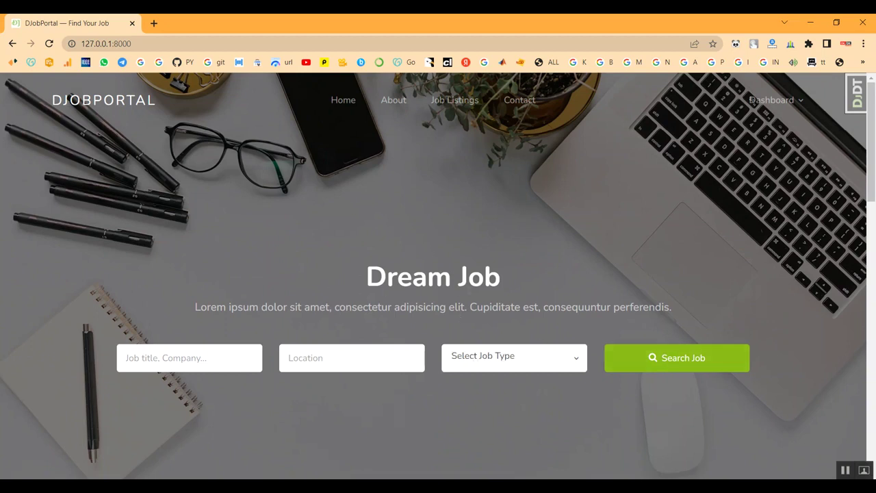
{"action": "left_click", "coordinate": [446, 103]}
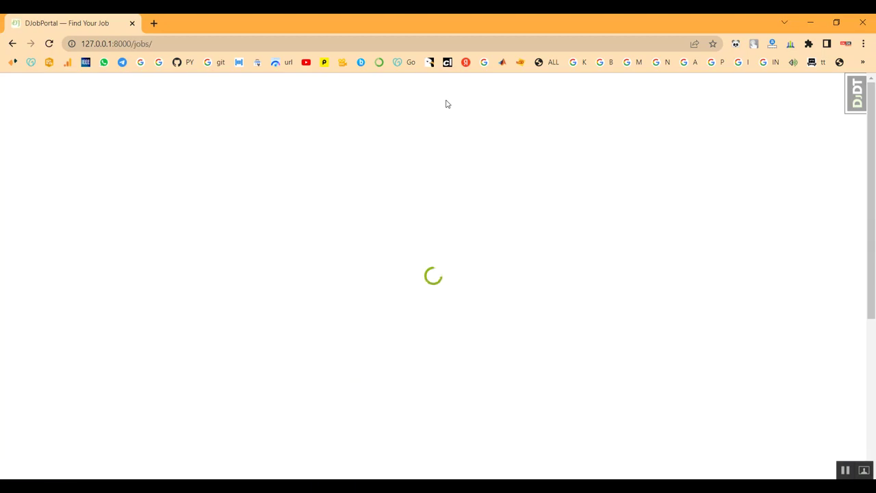
Log out of the employee account from the Dashboard menu and dismiss the logged-out message
{"action": "scroll", "coordinate": [217, 301], "scroll_direction": "down", "scroll_amount": 4}
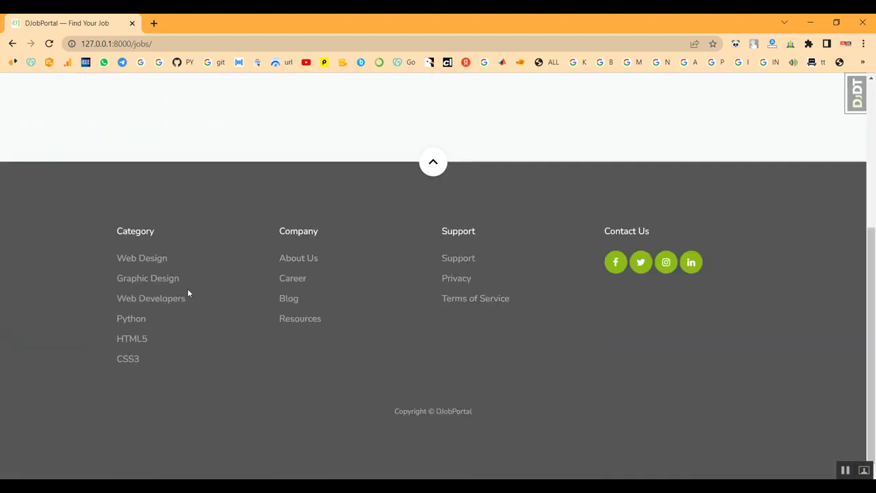
{"action": "scroll", "coordinate": [188, 293], "scroll_direction": "down", "scroll_amount": 1}
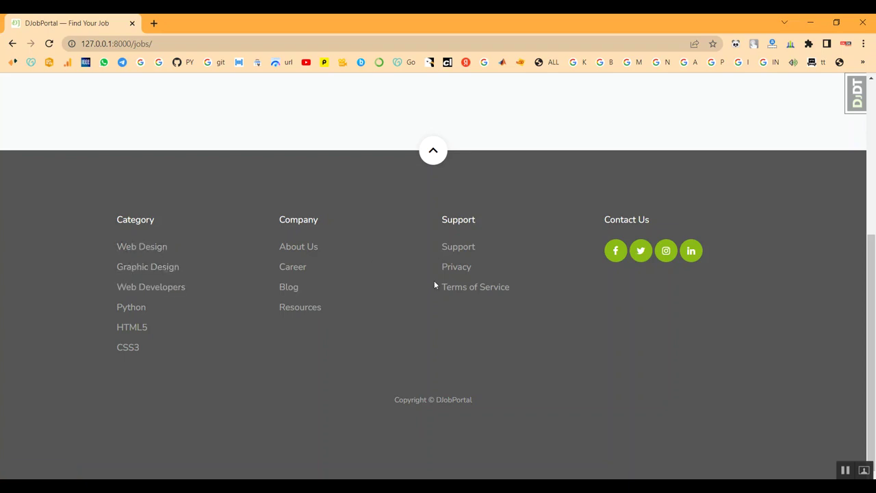
{"action": "scroll", "coordinate": [356, 375], "scroll_direction": "up", "scroll_amount": 4}
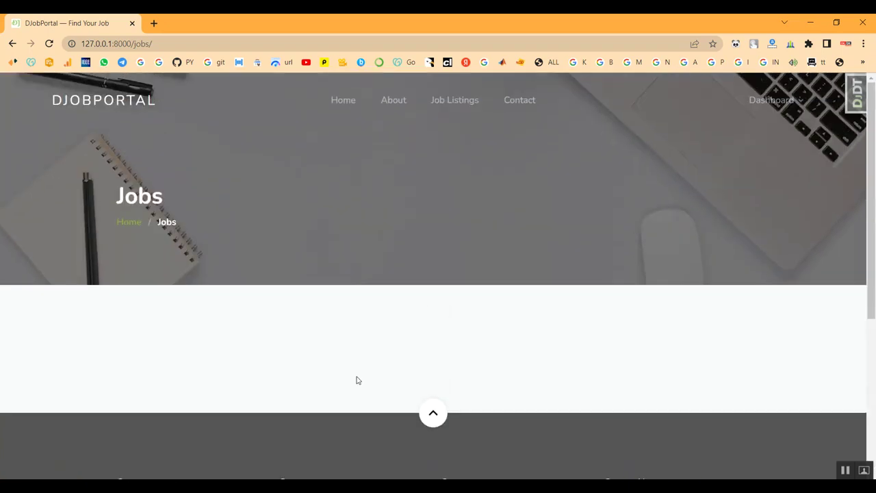
{"action": "mouse_move", "coordinate": [768, 100]}
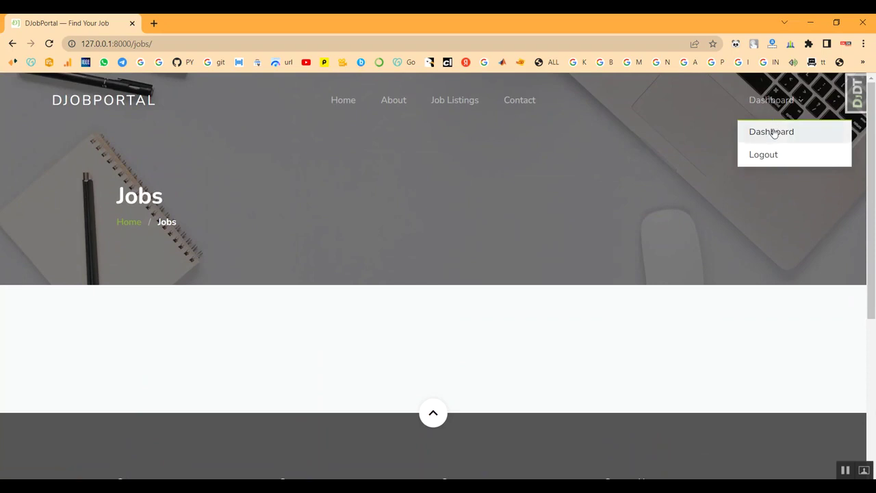
{"action": "left_click", "coordinate": [768, 157]}
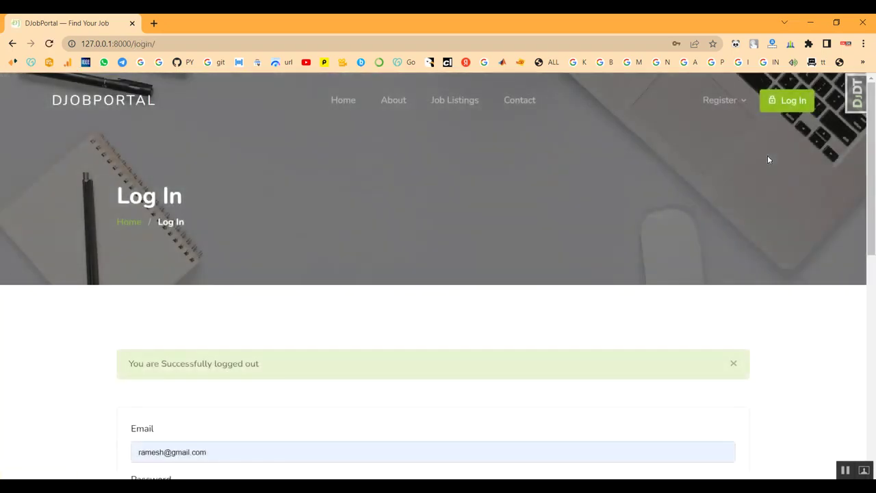
{"action": "mouse_move", "coordinate": [715, 102]}
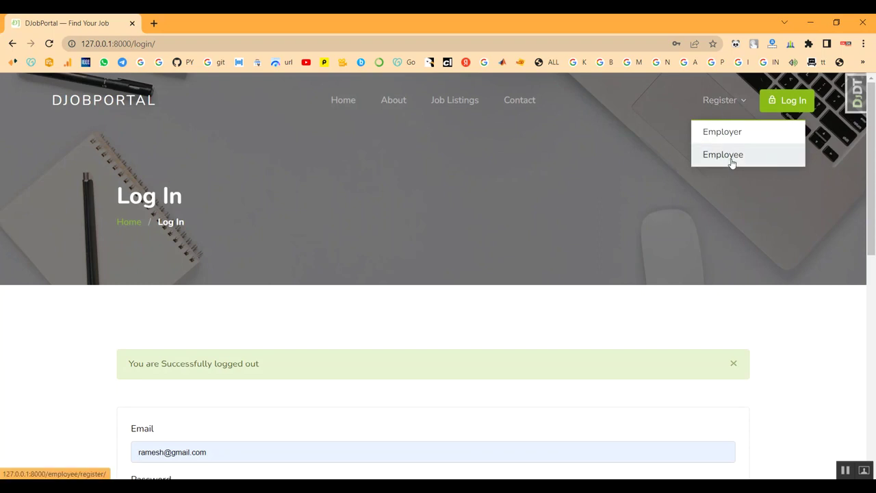
{"action": "scroll", "coordinate": [299, 438], "scroll_direction": "down", "scroll_amount": 2}
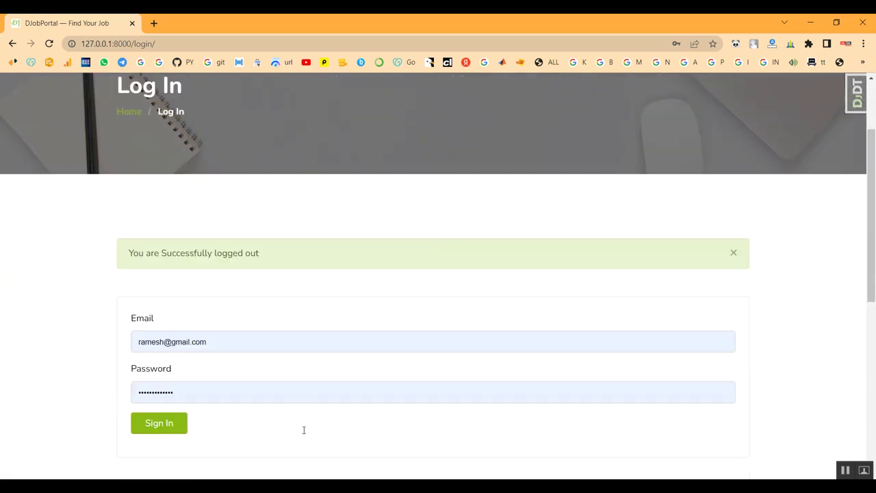
{"action": "left_click", "coordinate": [732, 250]}
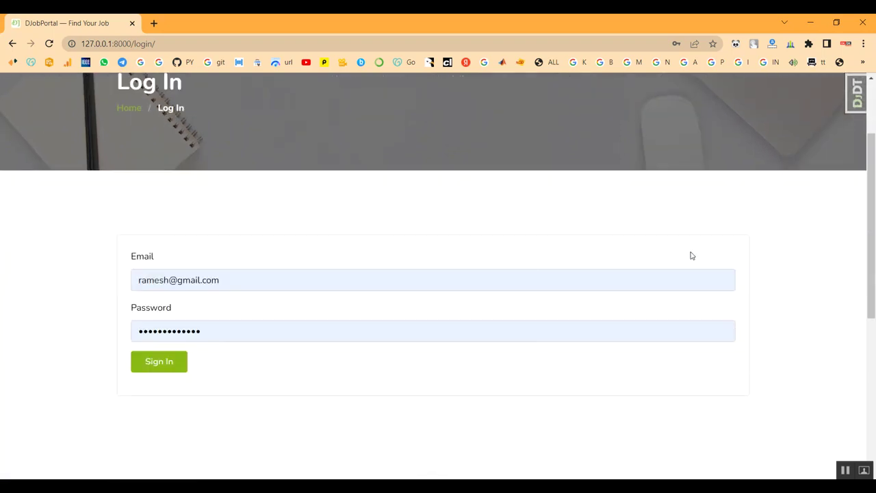
Return to the home page and open employee Sign Up from the 'Looking For A Job?' banner
{"action": "scroll", "coordinate": [497, 198], "scroll_direction": "up", "scroll_amount": 2}
{"action": "left_click", "coordinate": [337, 102]}
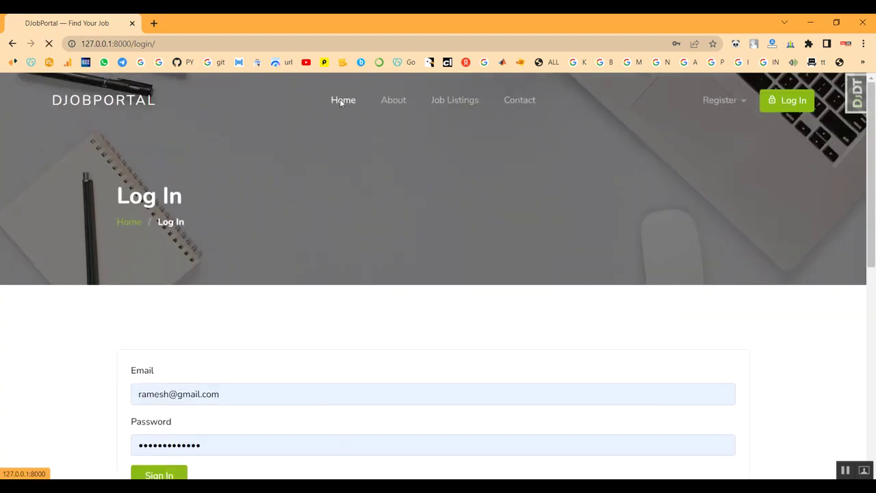
{"action": "scroll", "coordinate": [327, 255], "scroll_direction": "down", "scroll_amount": 6}
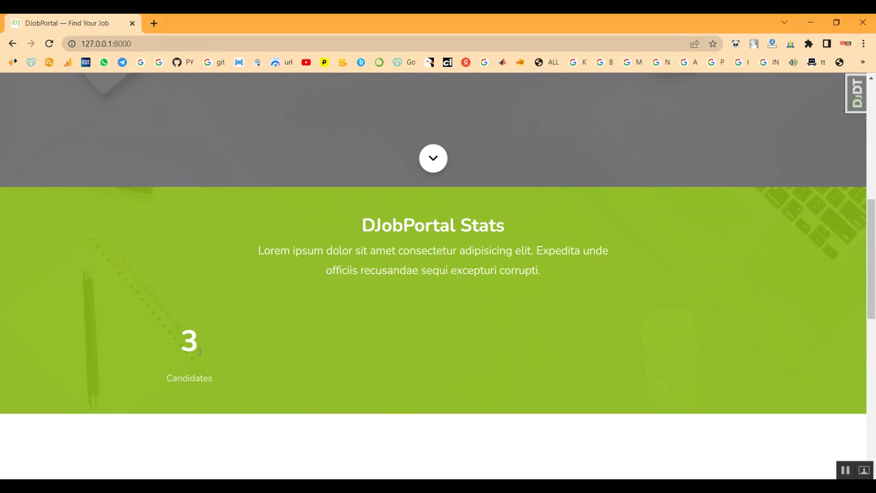
{"action": "scroll", "coordinate": [218, 340], "scroll_direction": "down", "scroll_amount": 4}
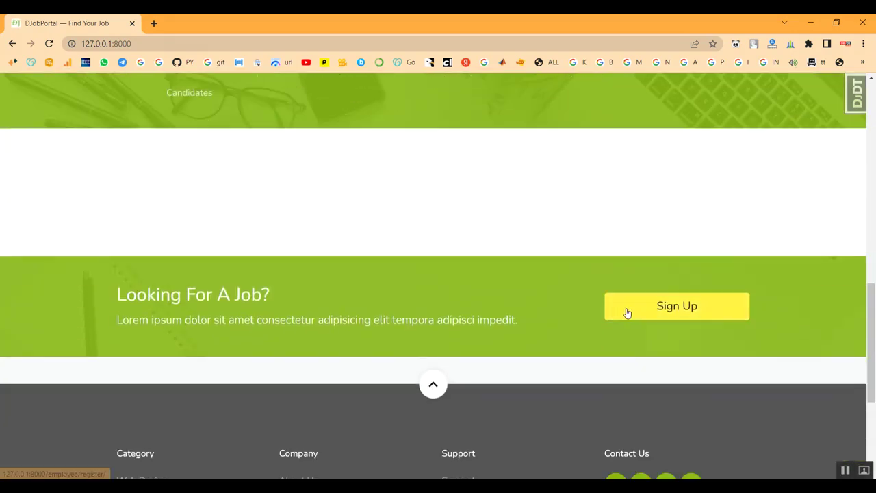
{"action": "left_click", "coordinate": [627, 313]}
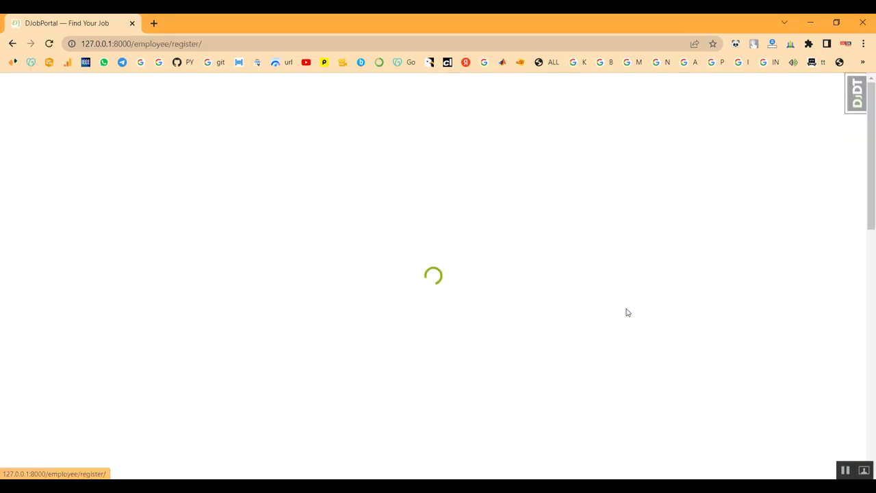
Enter the new employee's first name, last name and e-mail address in the registration form
{"action": "scroll", "coordinate": [294, 331], "scroll_direction": "down", "scroll_amount": 2}
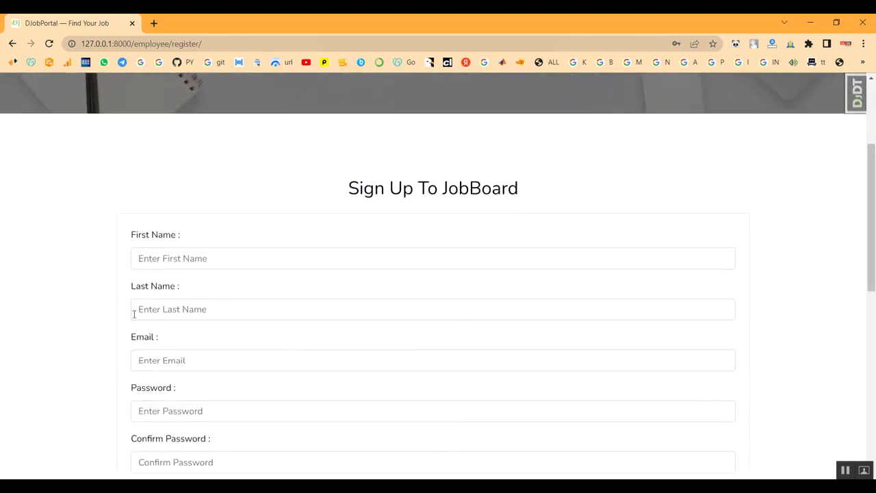
{"action": "left_click", "coordinate": [197, 258]}
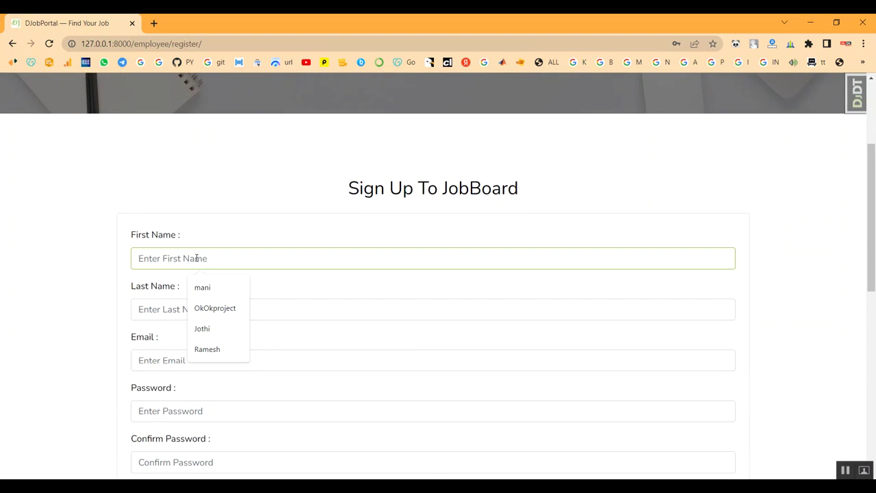
{"action": "type", "text": "Gopal"}
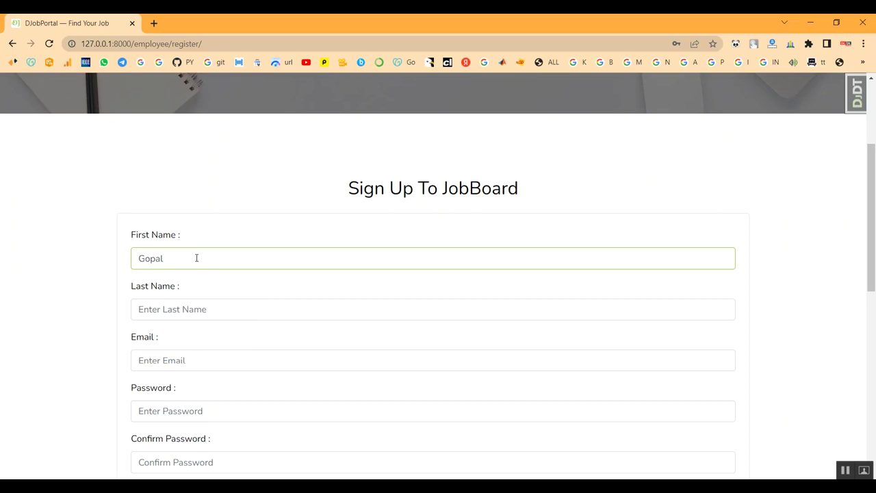
{"action": "scroll", "coordinate": [212, 250], "scroll_direction": "up", "scroll_amount": 3}
{"action": "scroll", "coordinate": [188, 322], "scroll_direction": "down", "scroll_amount": 3}
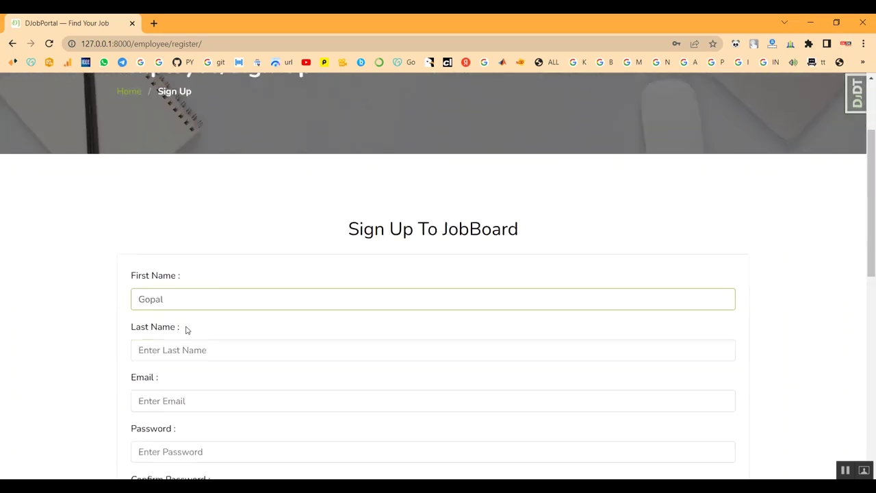
{"action": "left_click", "coordinate": [189, 314]}
{"action": "type", "text": "B"}
{"action": "scroll", "coordinate": [189, 312], "scroll_direction": "down", "scroll_amount": 1}
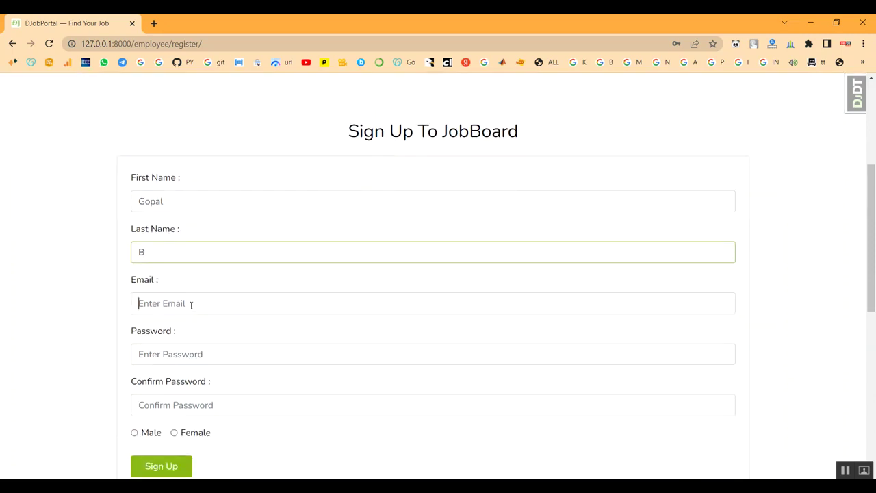
{"action": "left_click", "coordinate": [191, 305]}
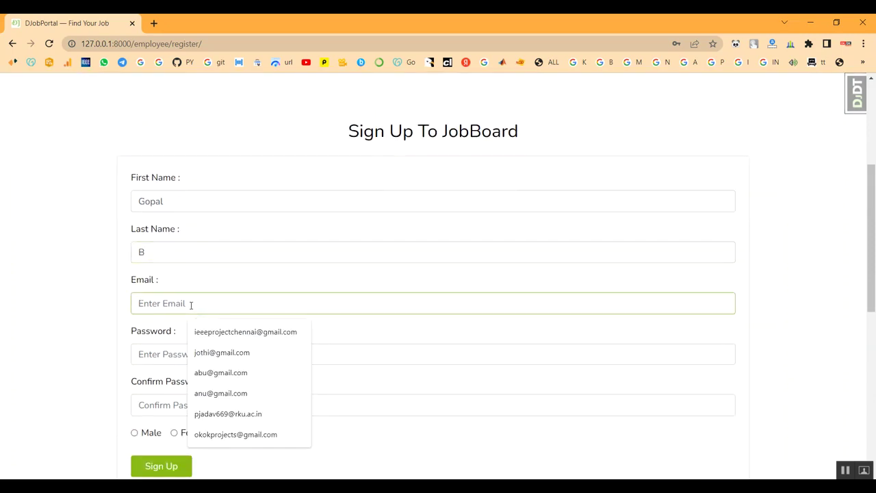
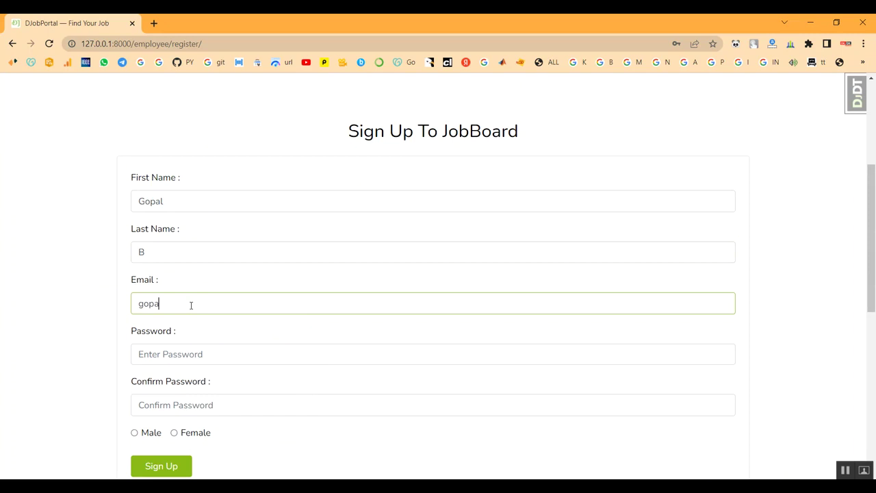
Enter the account password and its confirmation, select Male, and submit the sign-up
{"action": "scroll", "coordinate": [191, 305], "scroll_direction": "down", "scroll_amount": 2}
{"action": "left_click", "coordinate": [187, 239]}
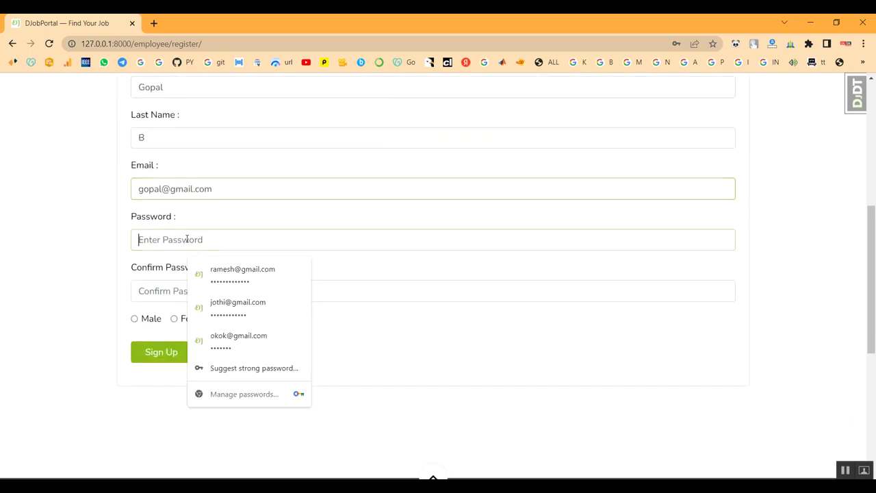
{"action": "type", "text": "123"}
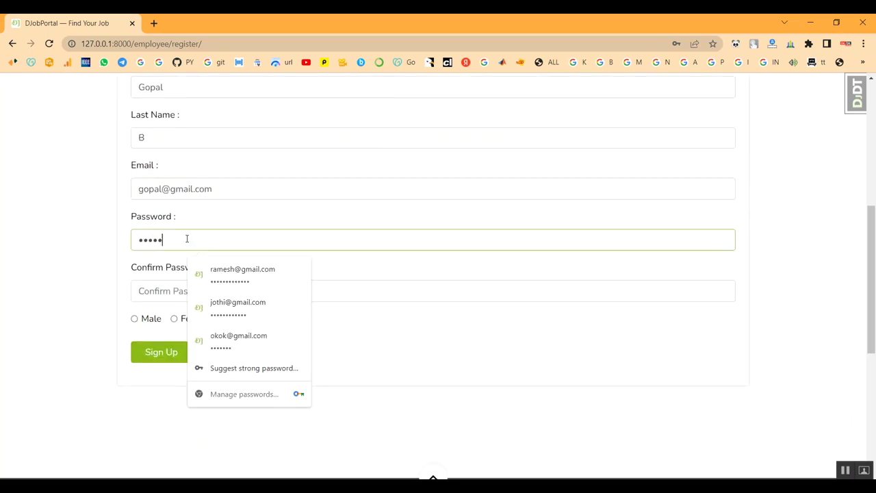
{"action": "type", "text": "45678910"}
{"action": "scroll", "coordinate": [205, 254], "scroll_direction": "down", "scroll_amount": 2}
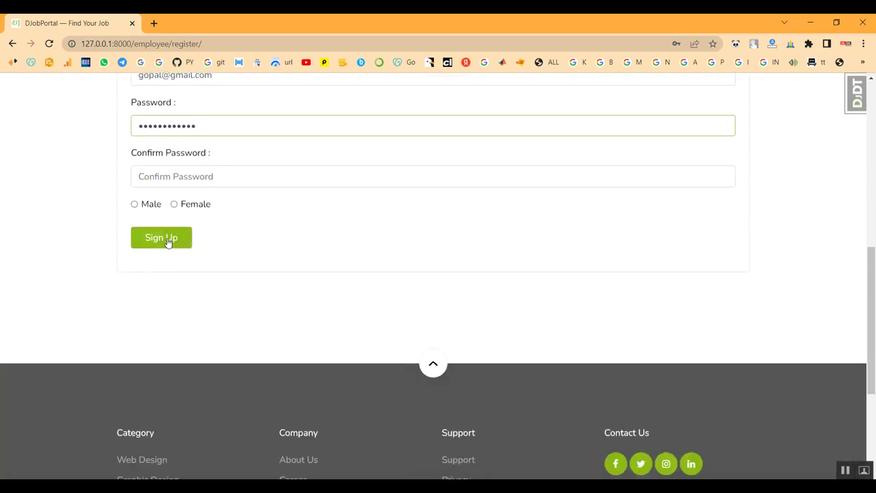
{"action": "left_click", "coordinate": [200, 175]}
{"action": "type", "text": "1234"}
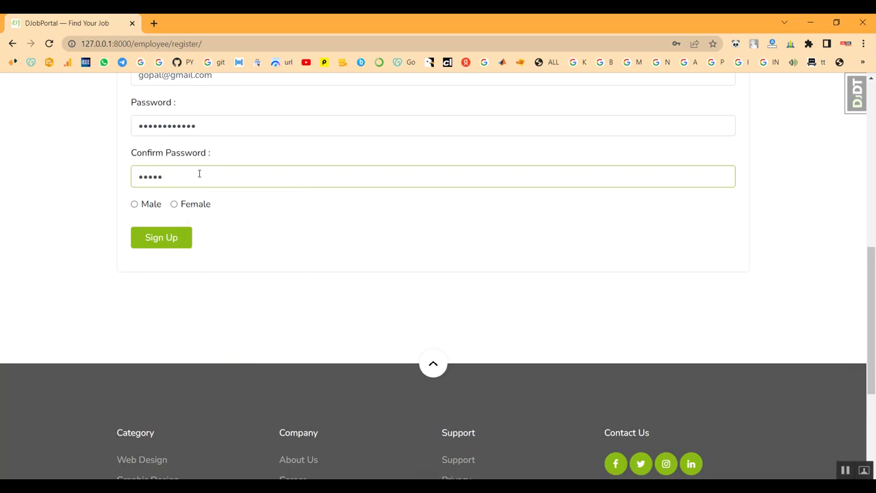
{"action": "type", "text": "56789"}
{"action": "left_click", "coordinate": [134, 204]}
{"action": "left_click", "coordinate": [155, 237]}
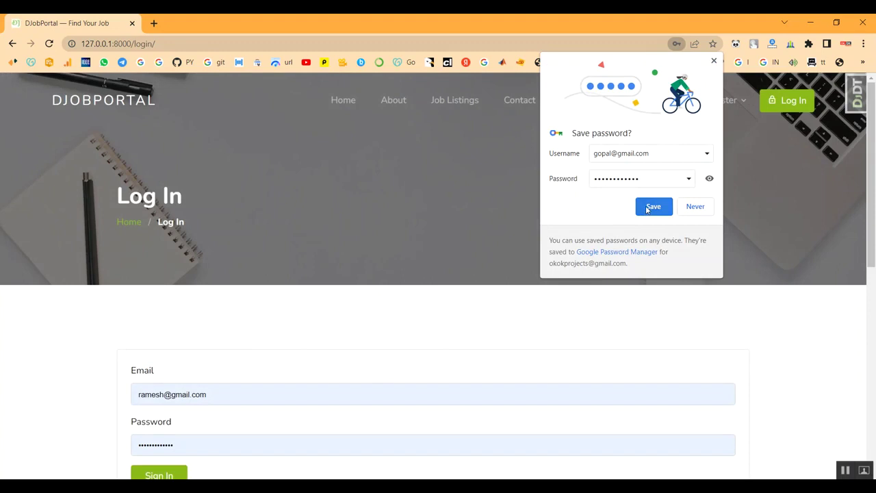
Save the login in the browser, sign in as the new employee, and view the Candidates stat at 4
{"action": "left_click", "coordinate": [647, 208]}
{"action": "scroll", "coordinate": [258, 313], "scroll_direction": "down", "scroll_amount": 2}
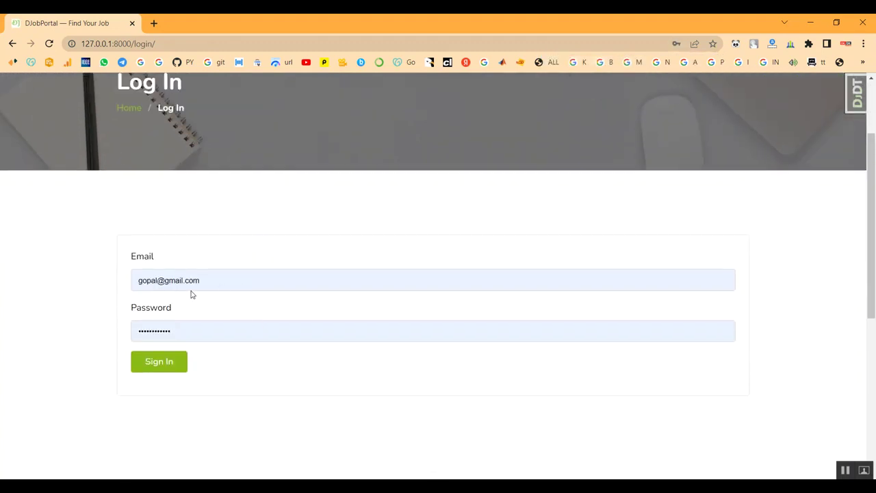
{"action": "scroll", "coordinate": [152, 186], "scroll_direction": "up", "scroll_amount": 1}
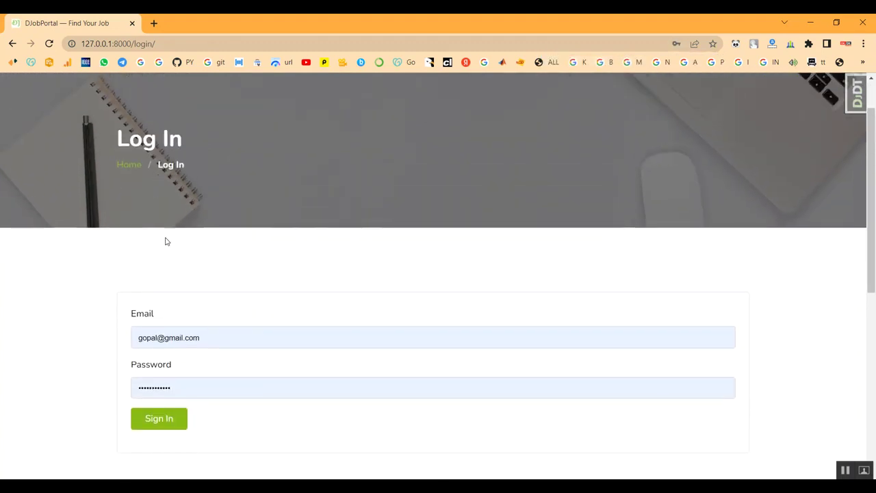
{"action": "scroll", "coordinate": [128, 207], "scroll_direction": "down", "scroll_amount": 1}
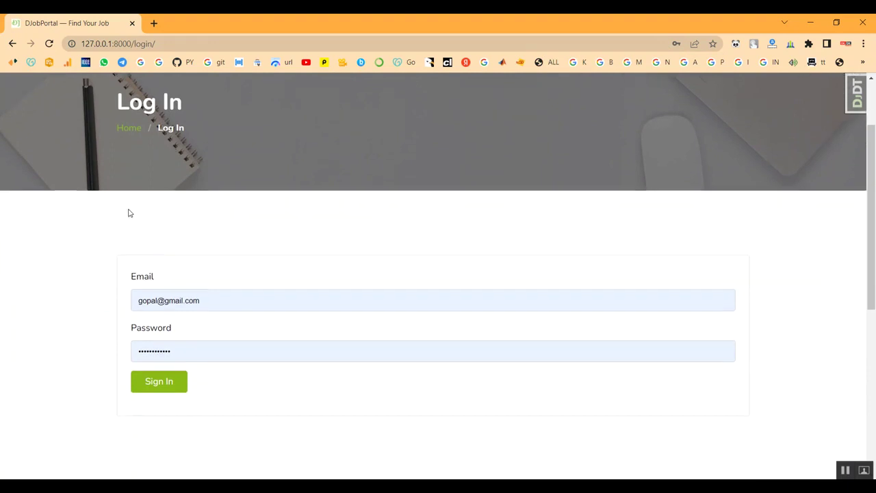
{"action": "left_click", "coordinate": [158, 367]}
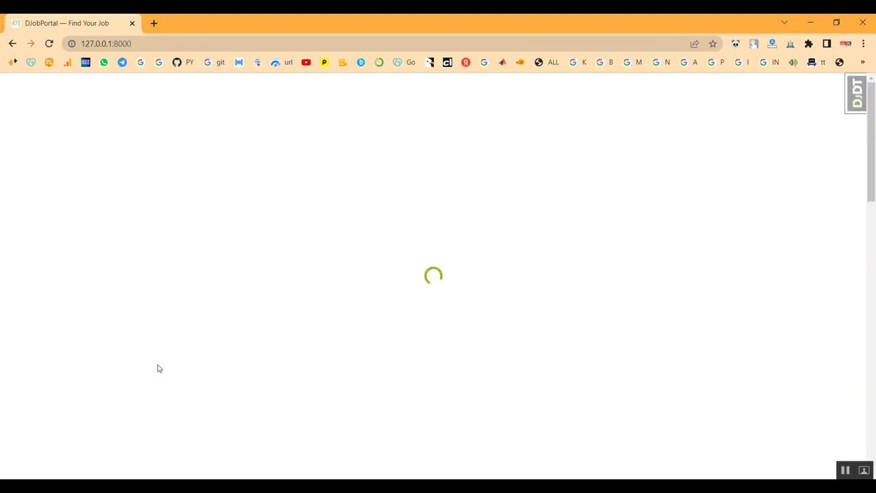
{"action": "scroll", "coordinate": [275, 320], "scroll_direction": "down", "scroll_amount": 7}
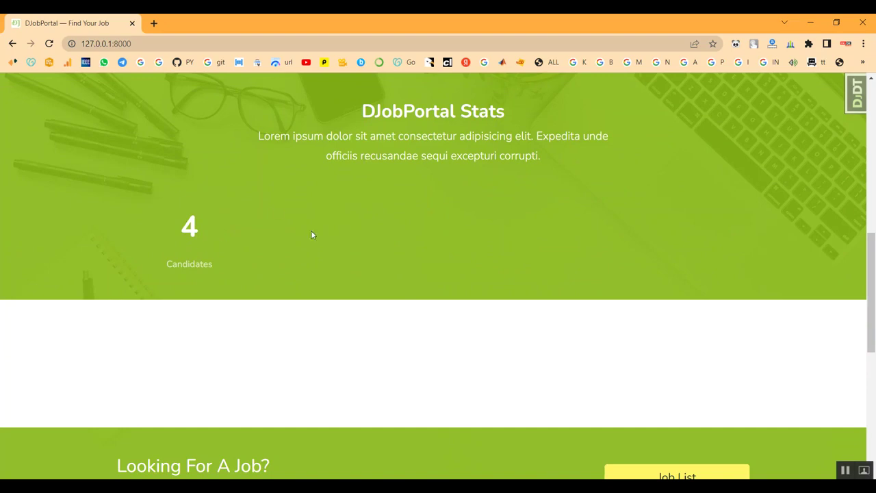
{"action": "scroll", "coordinate": [310, 234], "scroll_direction": "down", "scroll_amount": 3}
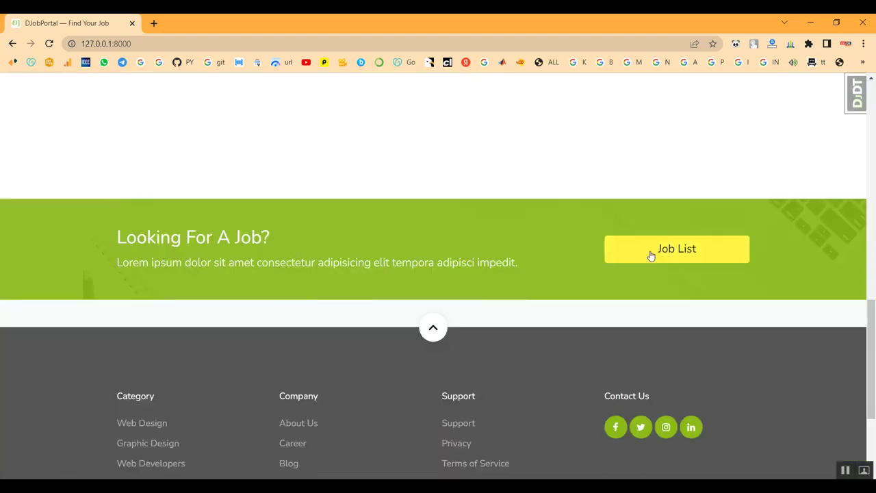
{"action": "scroll", "coordinate": [64, 152], "scroll_direction": "up", "scroll_amount": 2}
{"action": "scroll", "coordinate": [189, 171], "scroll_direction": "up", "scroll_amount": 2}
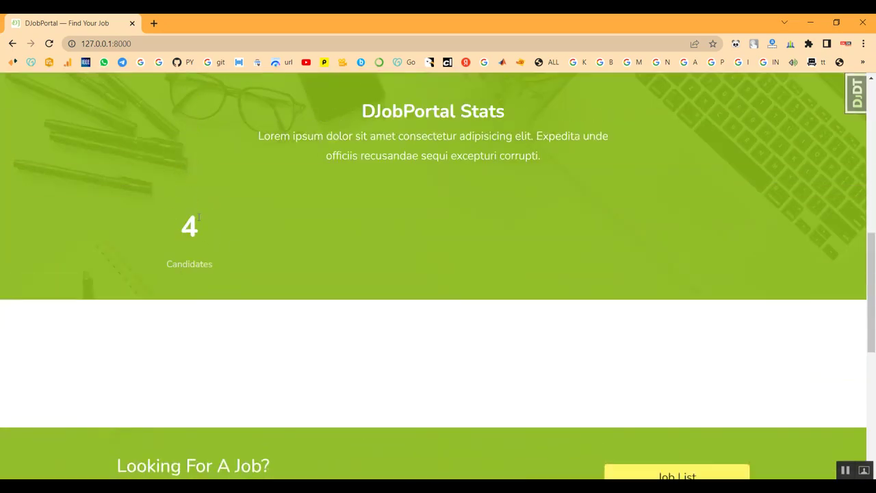
{"action": "scroll", "coordinate": [494, 226], "scroll_direction": "up", "scroll_amount": 6}
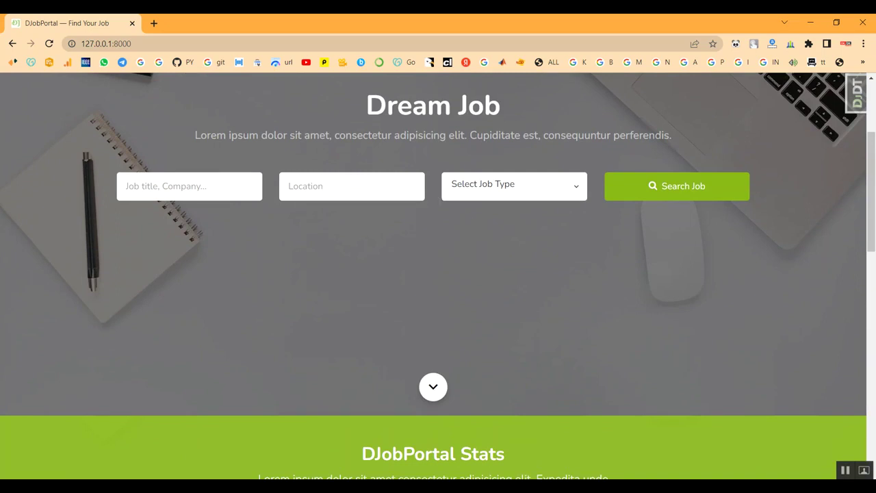
{"action": "left_click", "coordinate": [433, 386]}
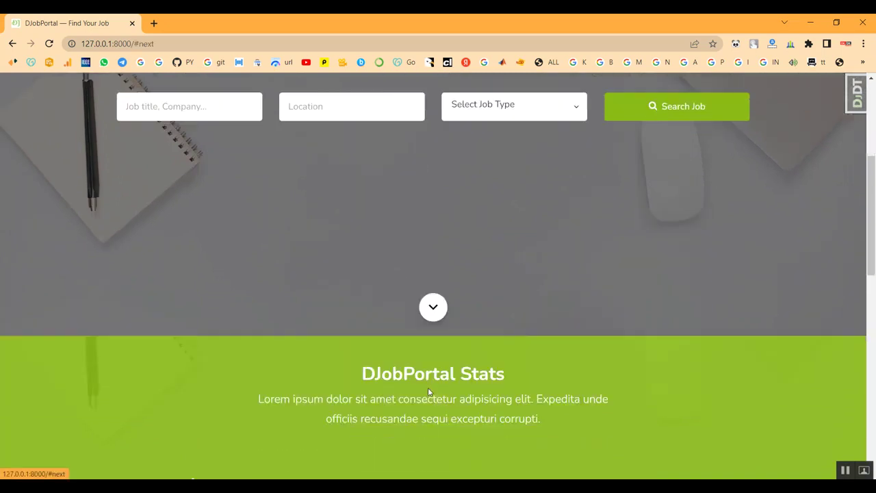
{"action": "scroll", "coordinate": [352, 313], "scroll_direction": "up", "scroll_amount": 8}
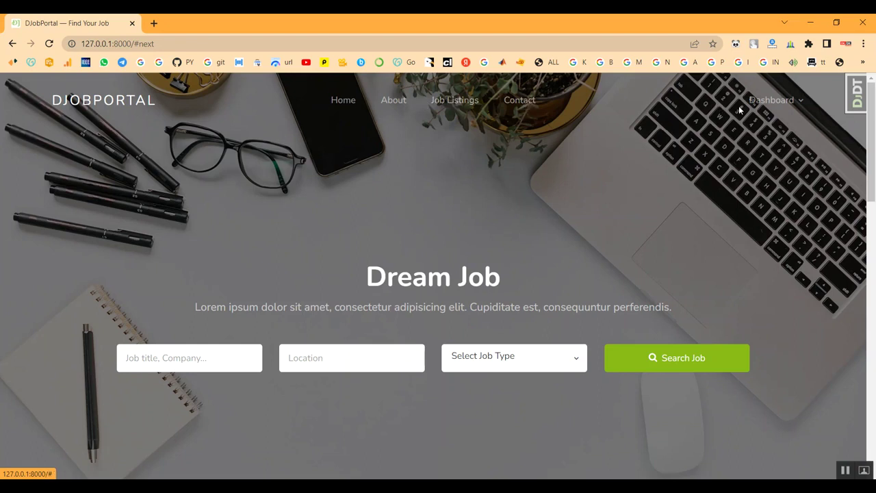
Log out via Dashboard > Logout, dismiss the logged-out alert, and go back to the Home page
{"action": "left_click", "coordinate": [341, 101]}
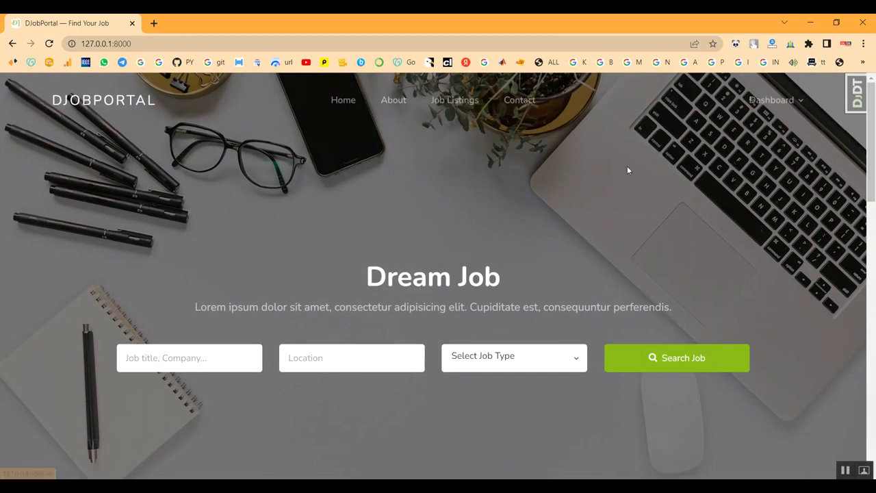
{"action": "mouse_move", "coordinate": [765, 106]}
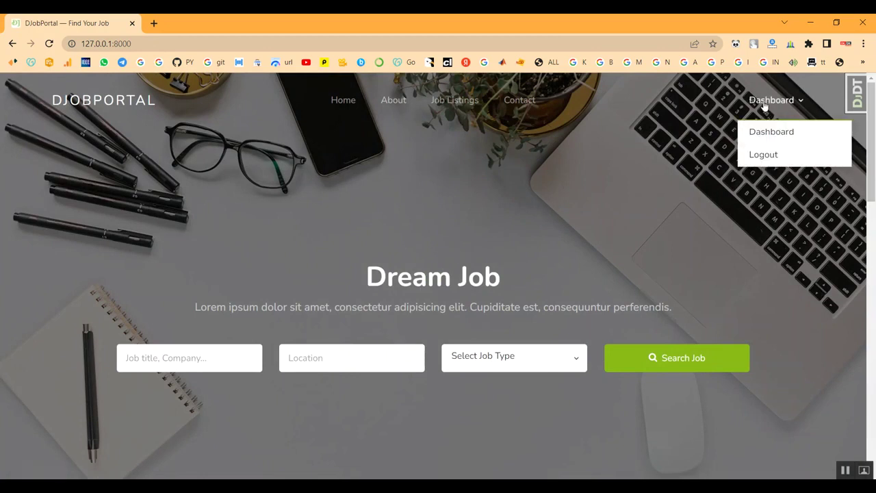
{"action": "left_click", "coordinate": [755, 154]}
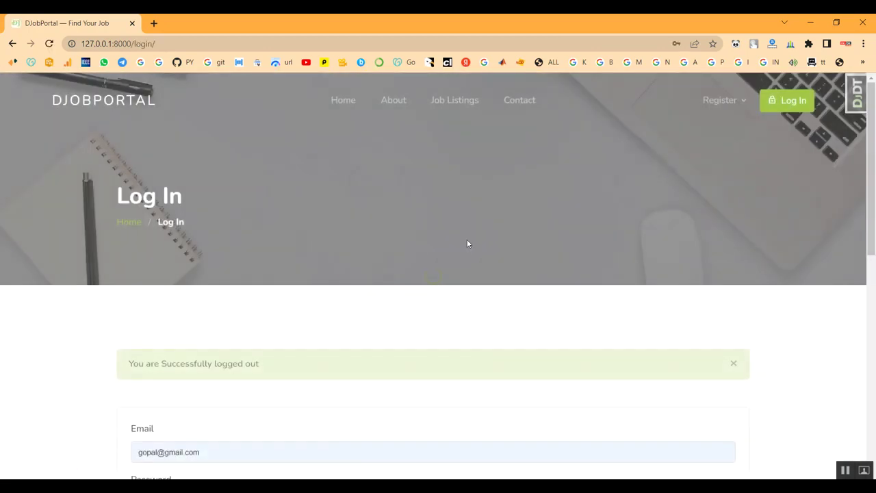
{"action": "scroll", "coordinate": [289, 268], "scroll_direction": "down", "scroll_amount": 1}
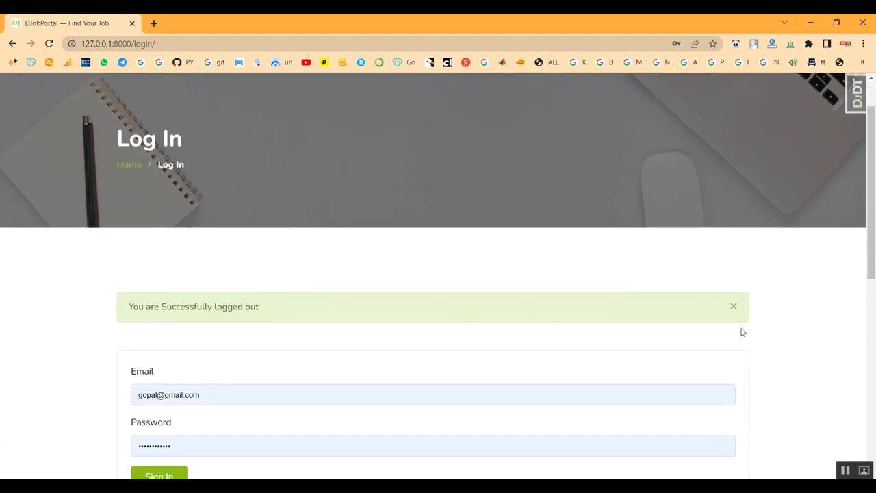
{"action": "left_click", "coordinate": [733, 306]}
{"action": "scroll", "coordinate": [211, 225], "scroll_direction": "up", "scroll_amount": 1}
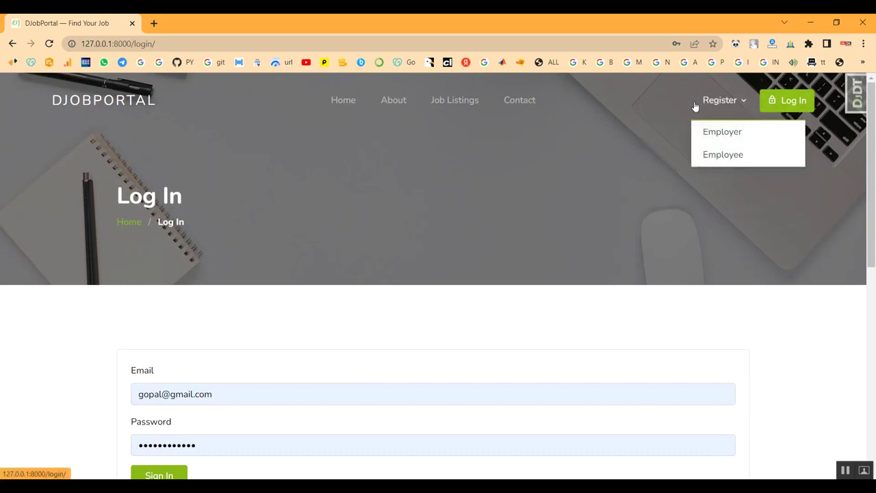
{"action": "scroll", "coordinate": [408, 197], "scroll_direction": "down", "scroll_amount": 3}
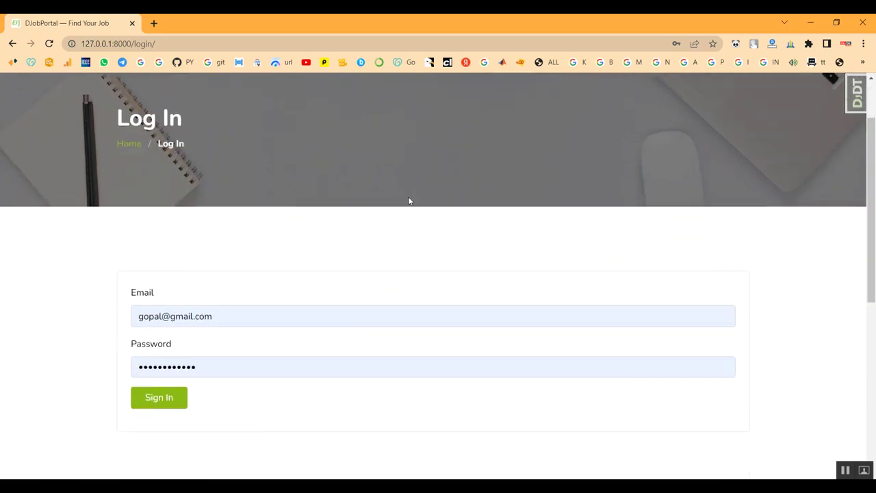
{"action": "scroll", "coordinate": [408, 197], "scroll_direction": "up", "scroll_amount": 3}
{"action": "left_click", "coordinate": [343, 99]}
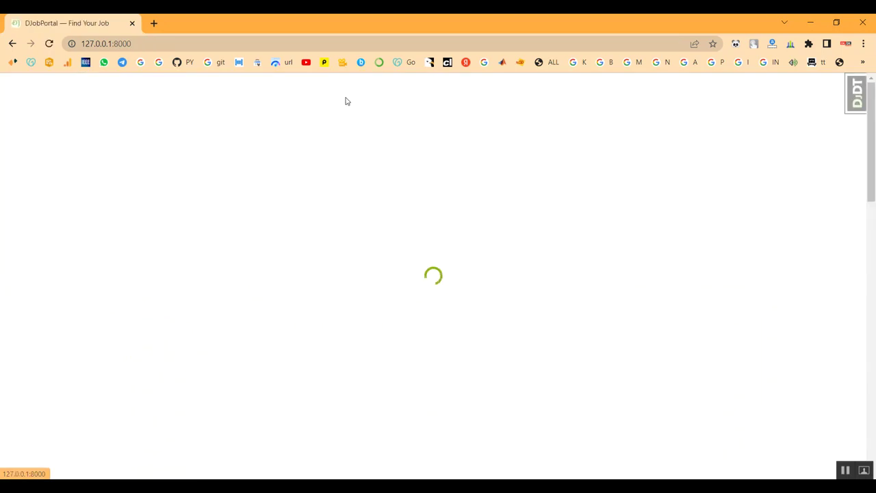
{"action": "scroll", "coordinate": [373, 244], "scroll_direction": "down", "scroll_amount": 3}
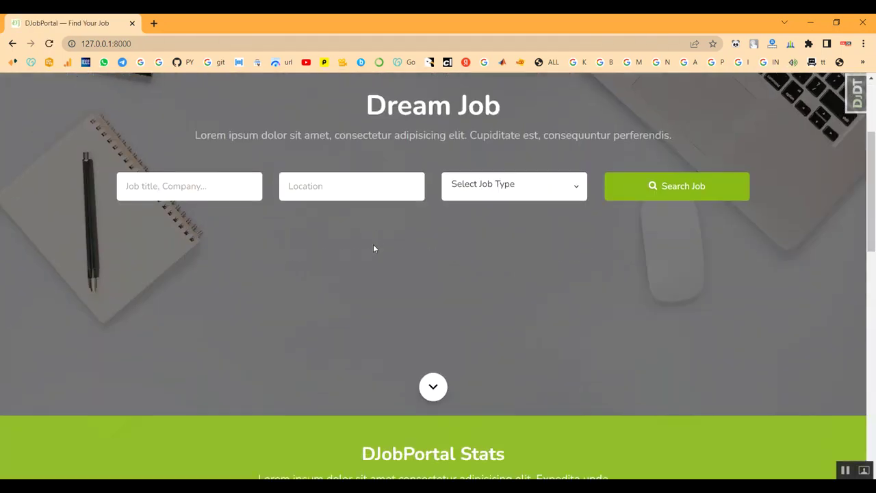